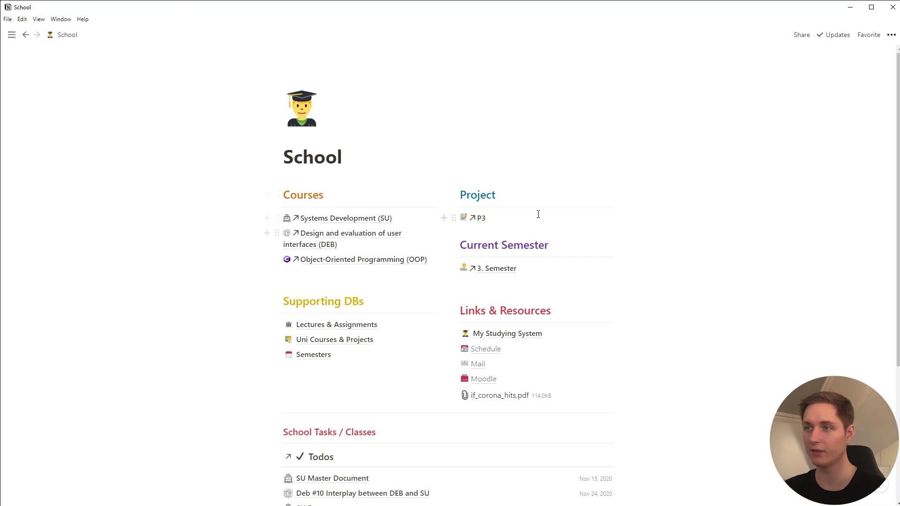
Scroll the School page and open the Semesters database under Supporting DBs.
left_click_drag(898, 174, 898, 224)
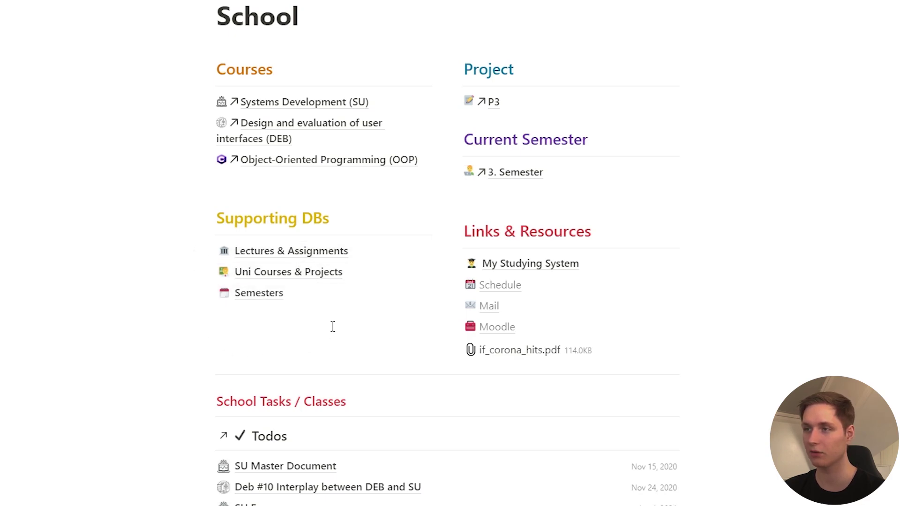
left_click(266, 296)
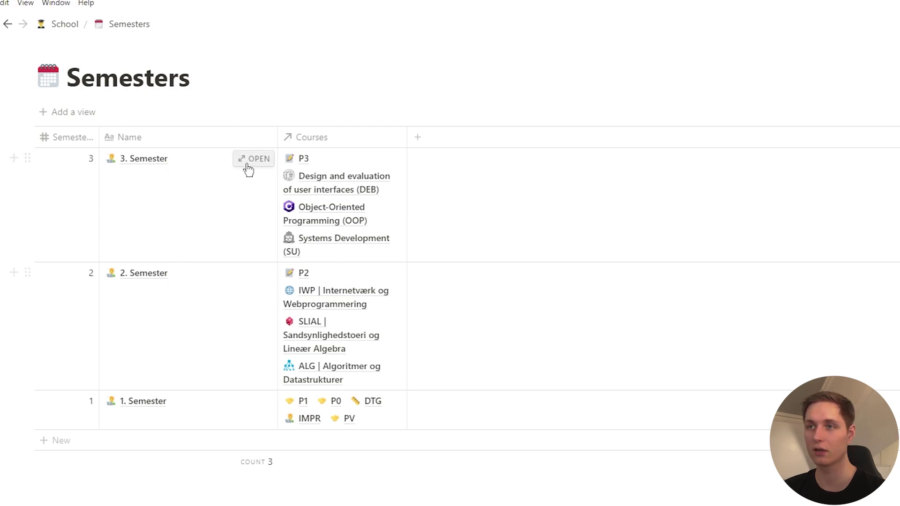
Preview the 2. Semester and 3. Semester pages with their linked courses, then close the preview.
left_click(259, 273)
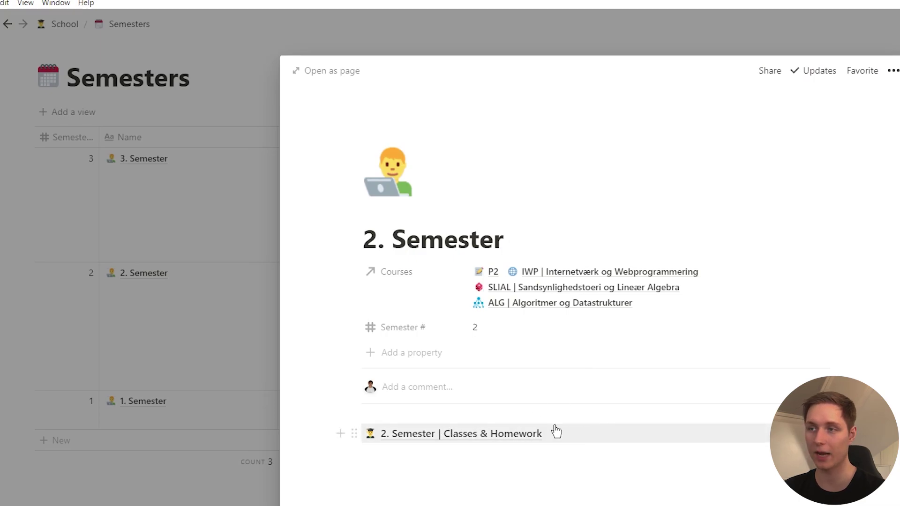
left_click(137, 292)
left_click(260, 159)
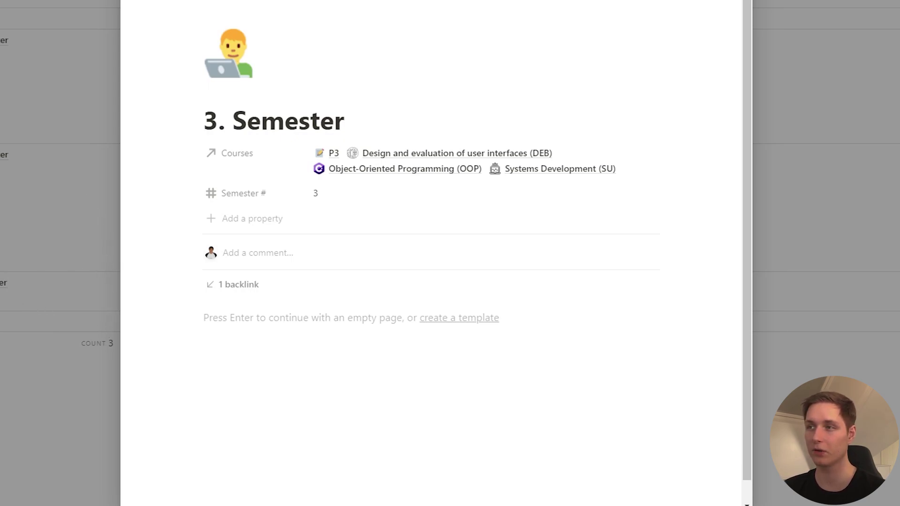
key("Escape")
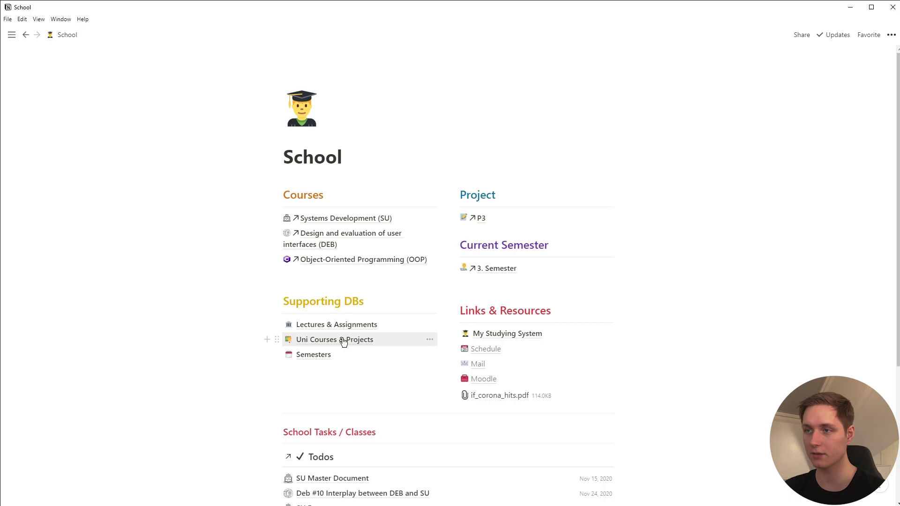
Open Uni Courses & Projects and inspect the Semester column's property settings.
left_click(352, 343)
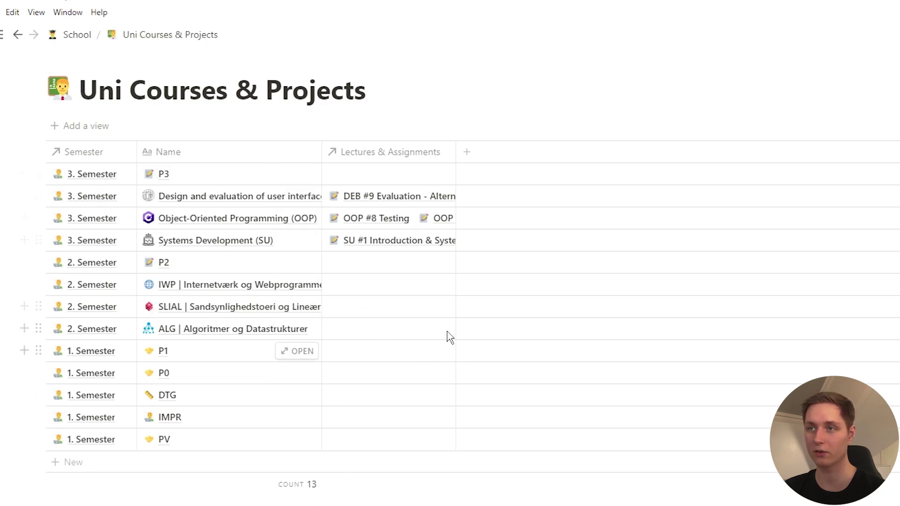
left_click(88, 158)
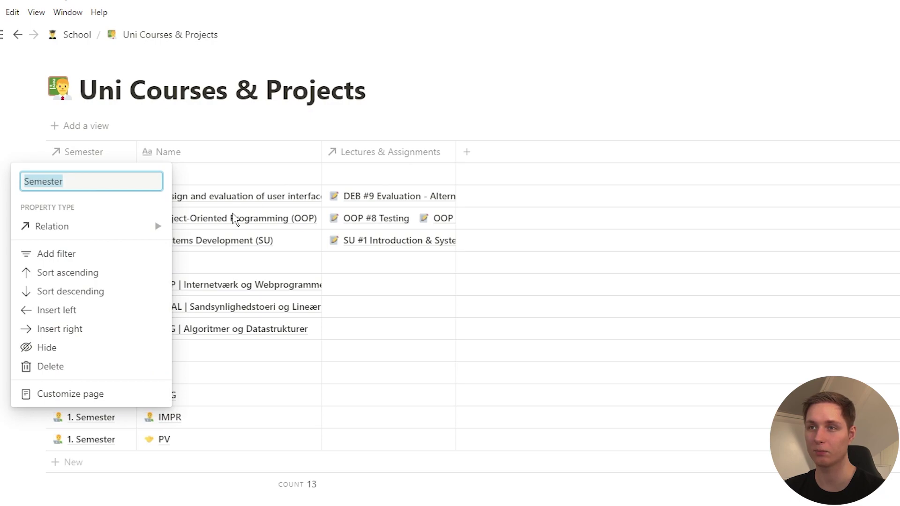
left_click(256, 216)
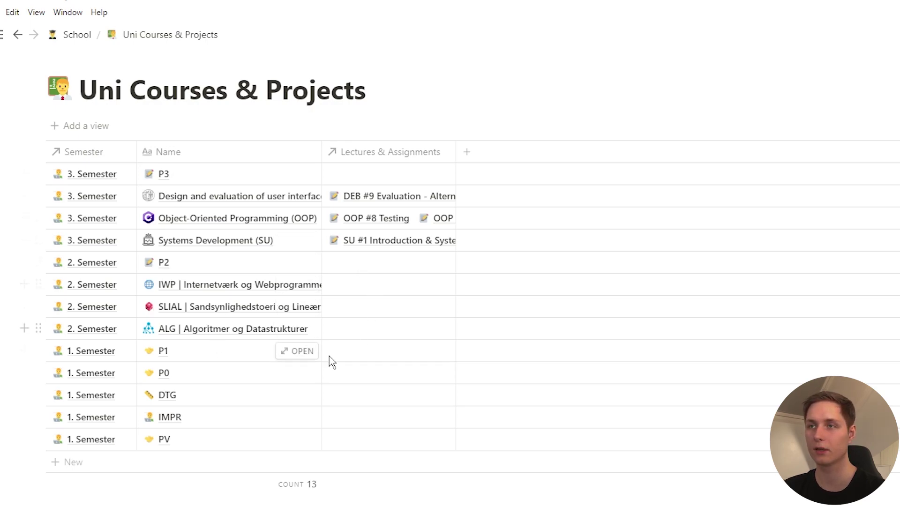
Check which lectures link to Systems Development (SU), then show the new-page templates.
left_click(382, 246)
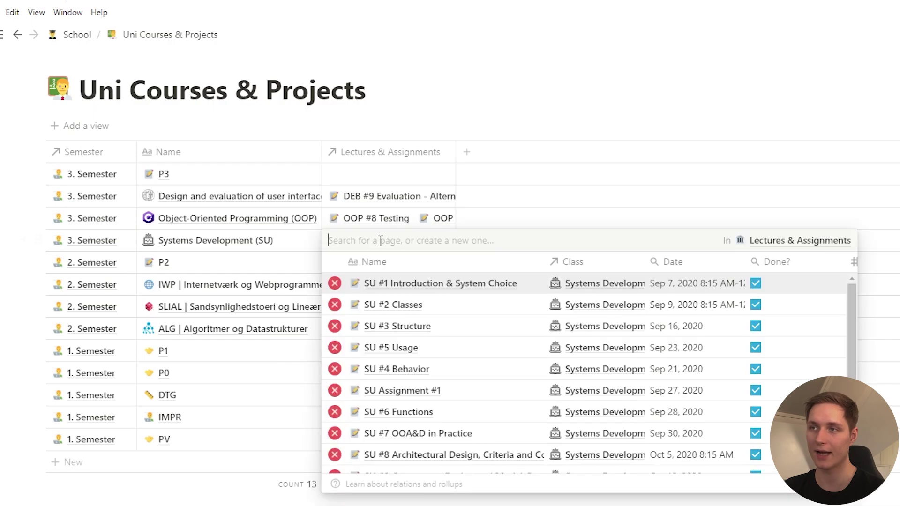
scroll(476, 388, "down", 3)
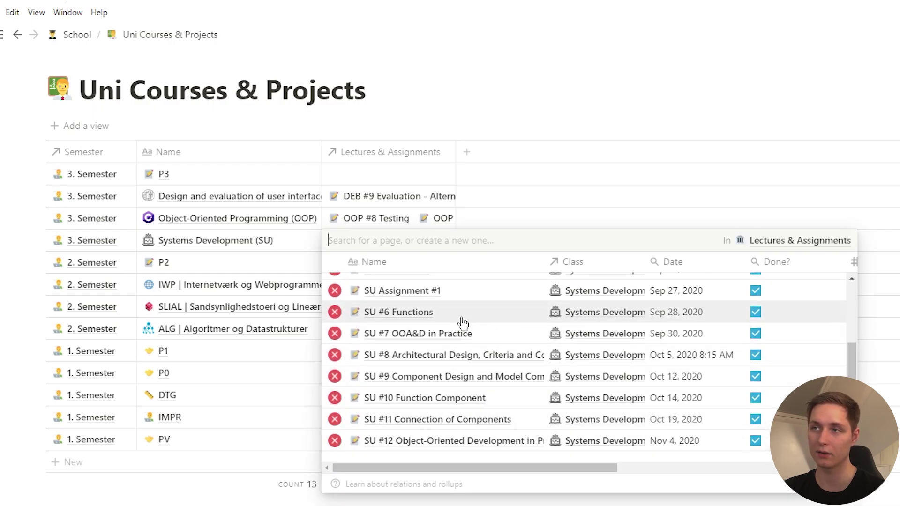
key("Escape")
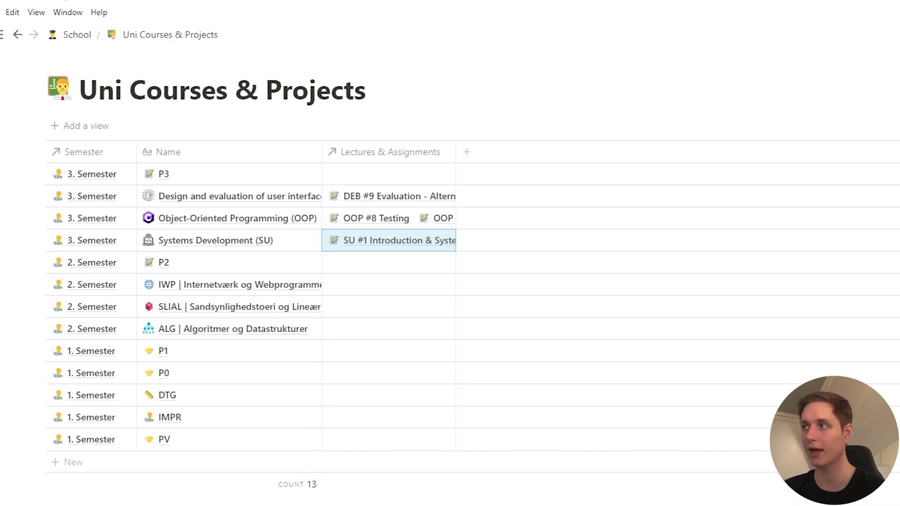
left_click(856, 97)
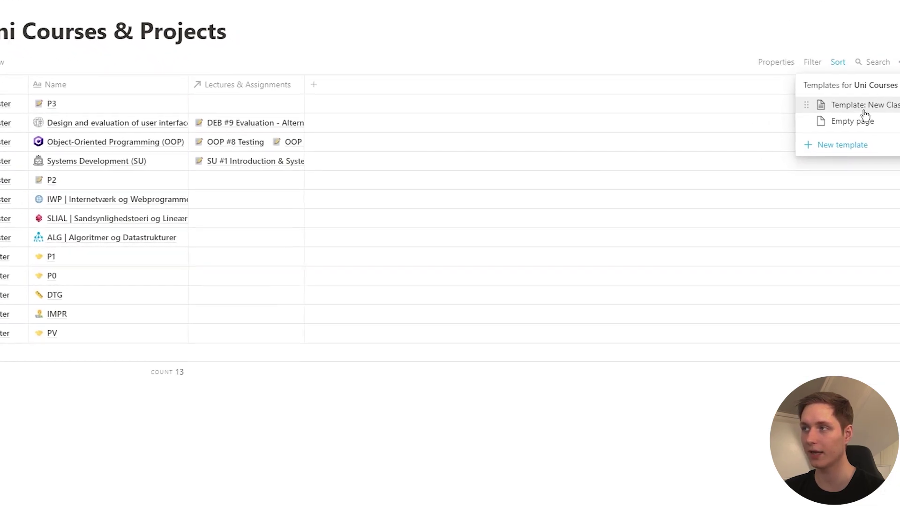
Create a course page from the New Class template and title it 't'.
left_click(843, 115)
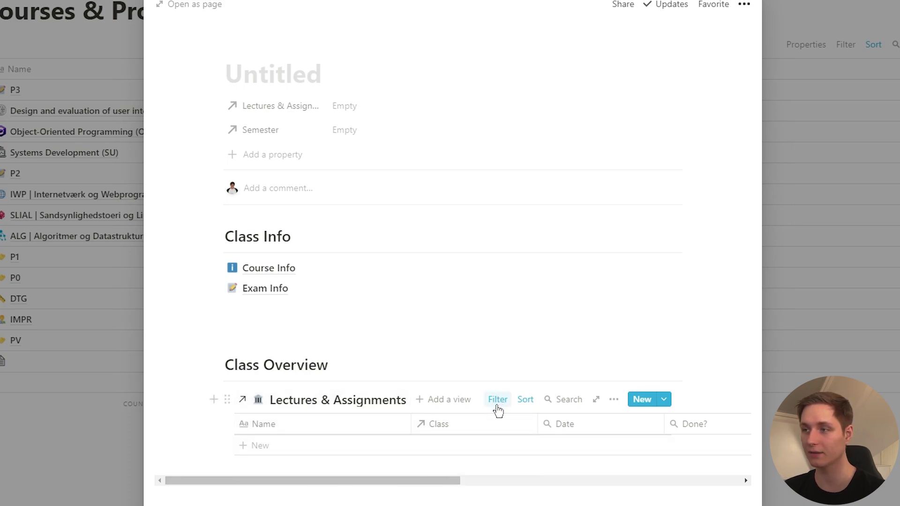
left_click(497, 401)
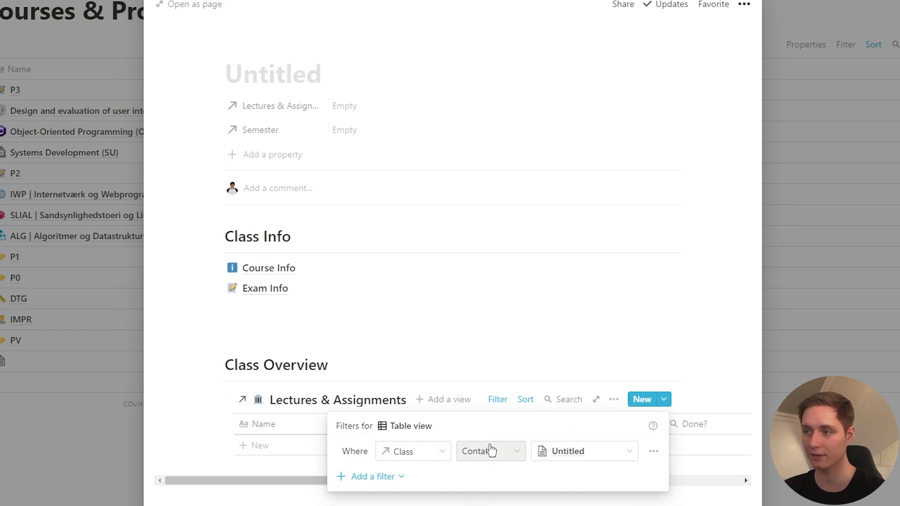
left_click(291, 79)
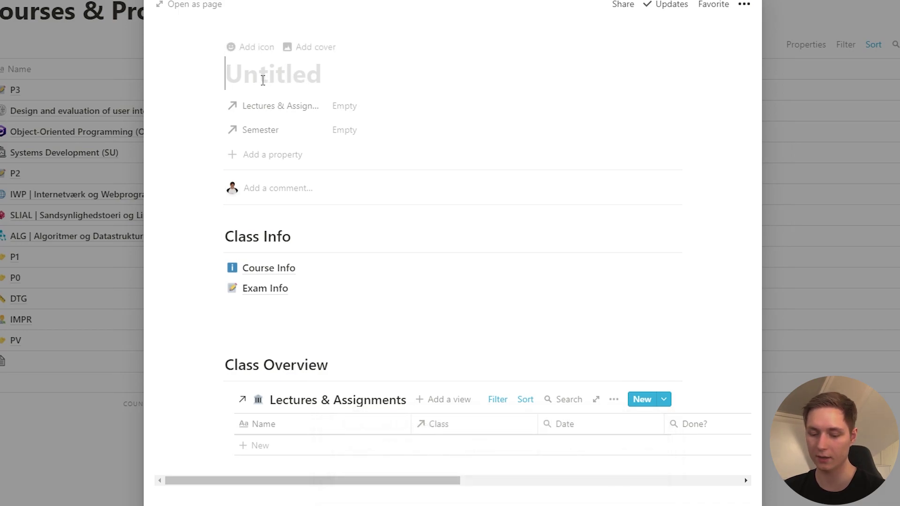
type("t")
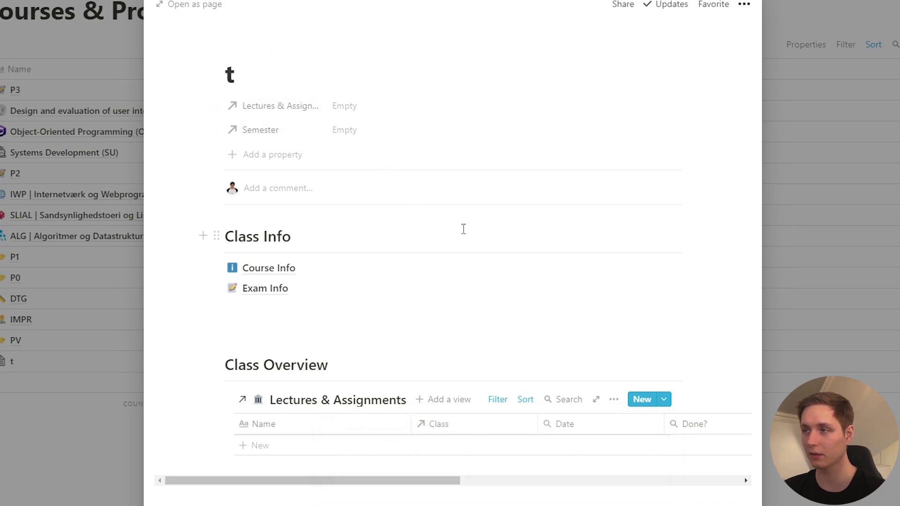
Confirm the embedded Lectures table filters to course t, review lecture templates, and close the page.
left_click(662, 398)
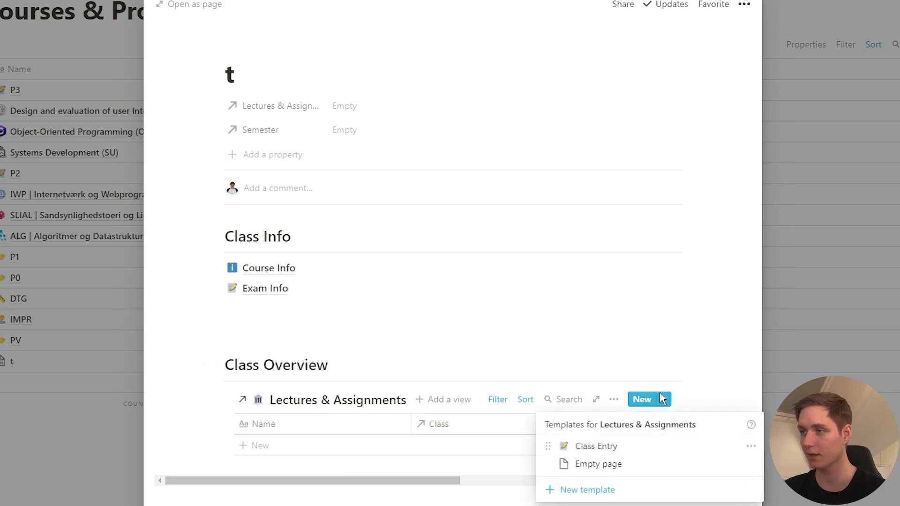
left_click(494, 401)
left_click(496, 400)
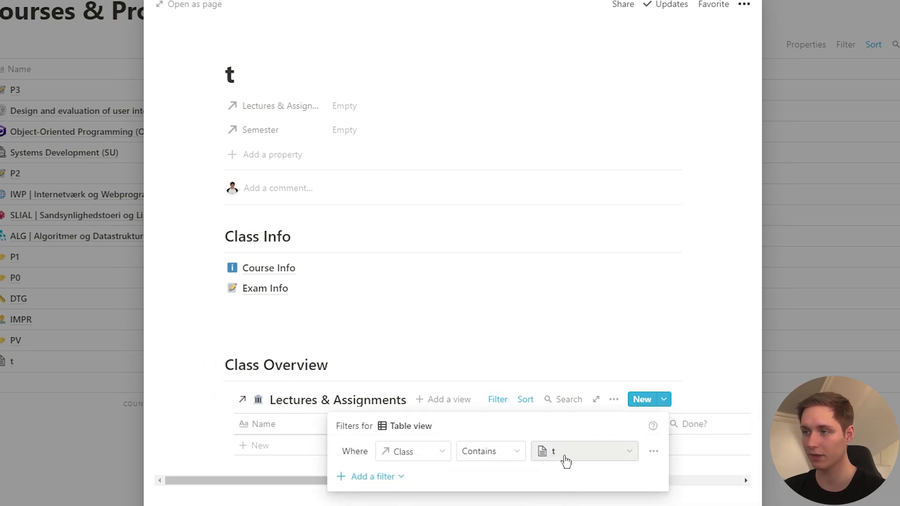
left_click(667, 365)
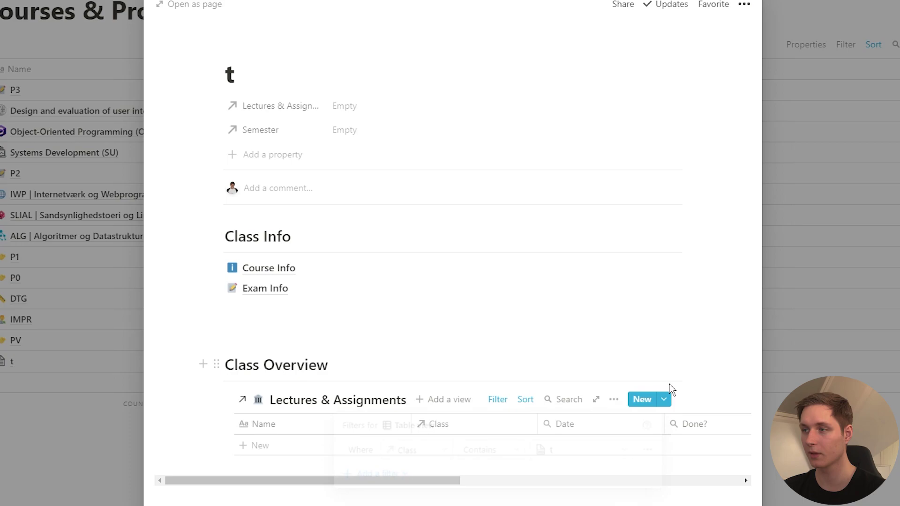
left_click(665, 400)
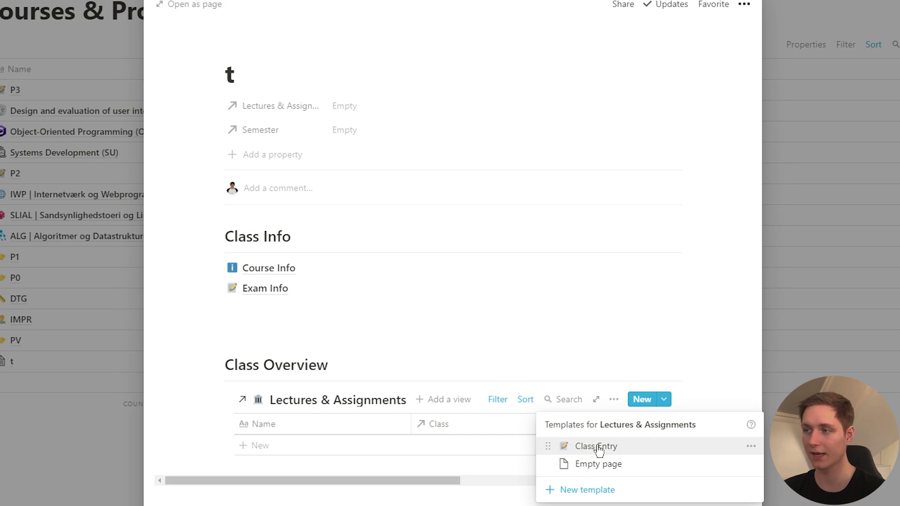
left_click(317, 331)
left_click(66, 194)
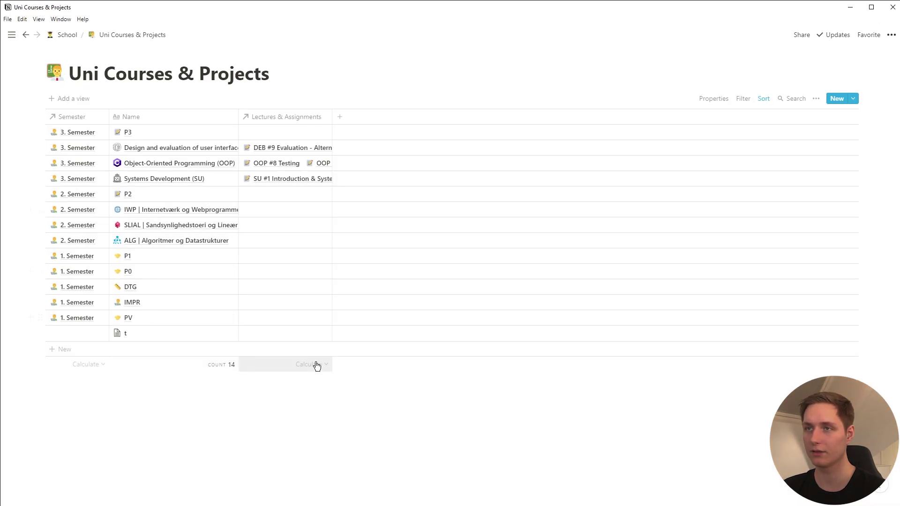
Delete the test row t and return to the School dashboard.
left_click(39, 333)
left_click(83, 302)
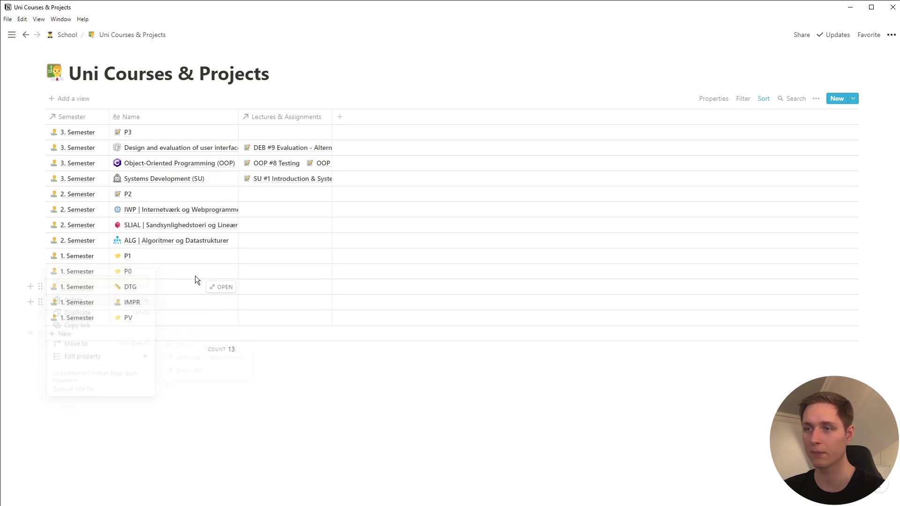
left_click(61, 36)
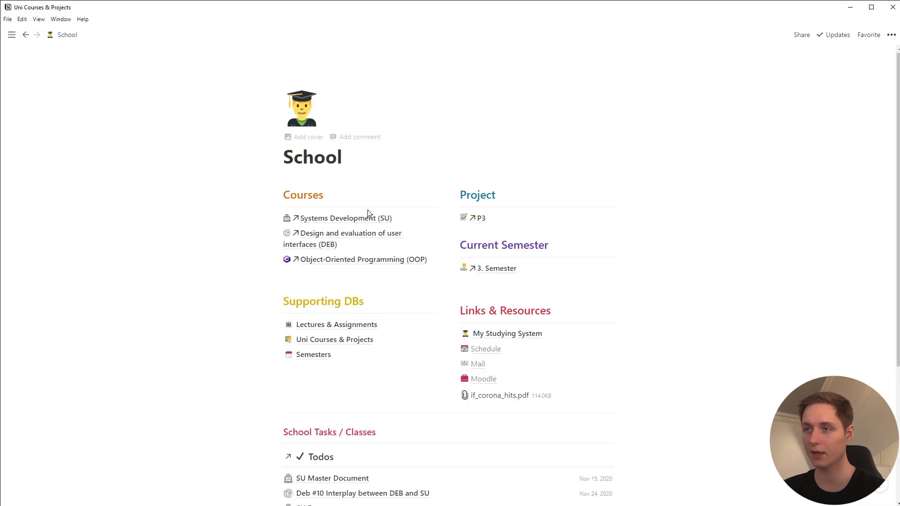
Open the Lectures & Assignments database and scroll through its entries.
left_click(337, 326)
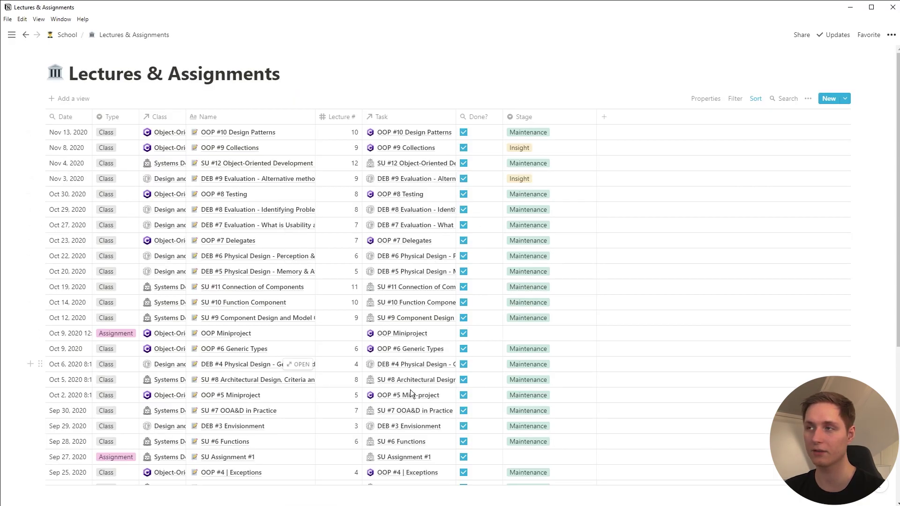
scroll(530, 425, "down", 1)
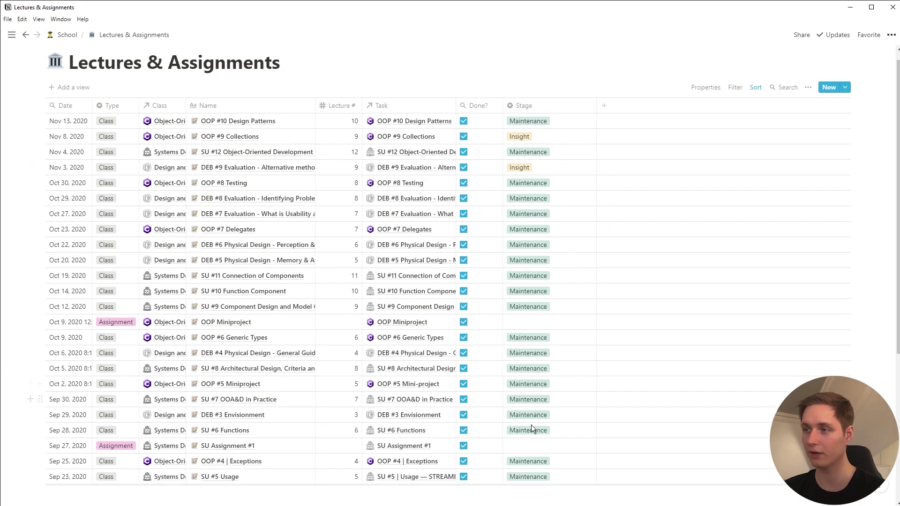
scroll(531, 424, "down", 4)
scroll(538, 410, "up", 5)
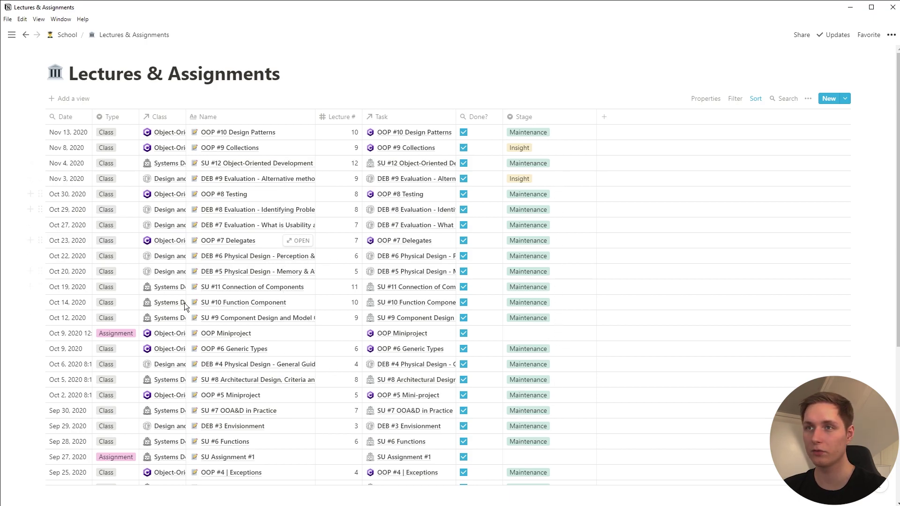
Inspect the Date column's rollup configuration and the relations it can draw from.
left_click(74, 123)
left_click(52, 188)
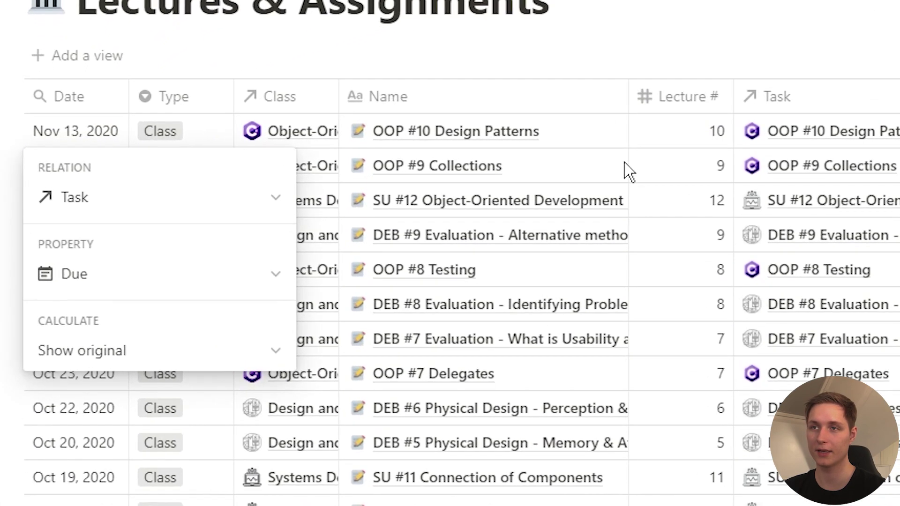
left_click(97, 211)
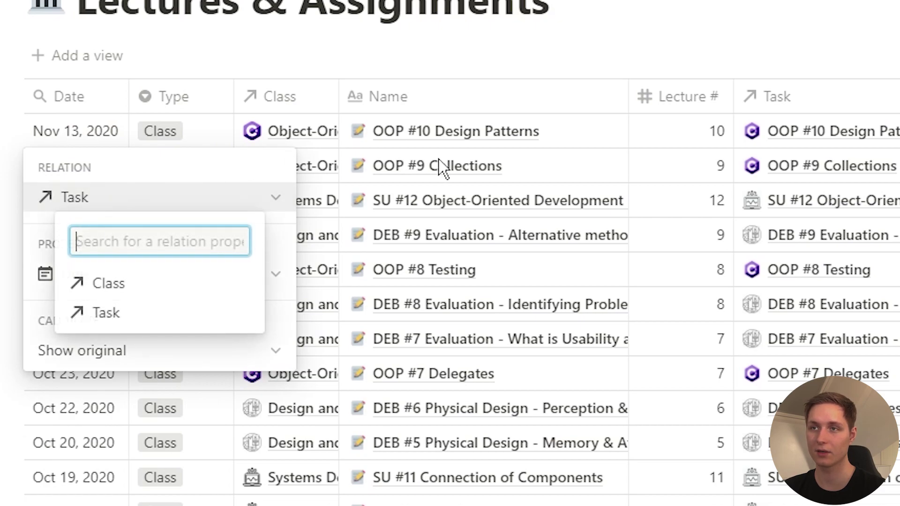
key("Escape")
key("Escape")
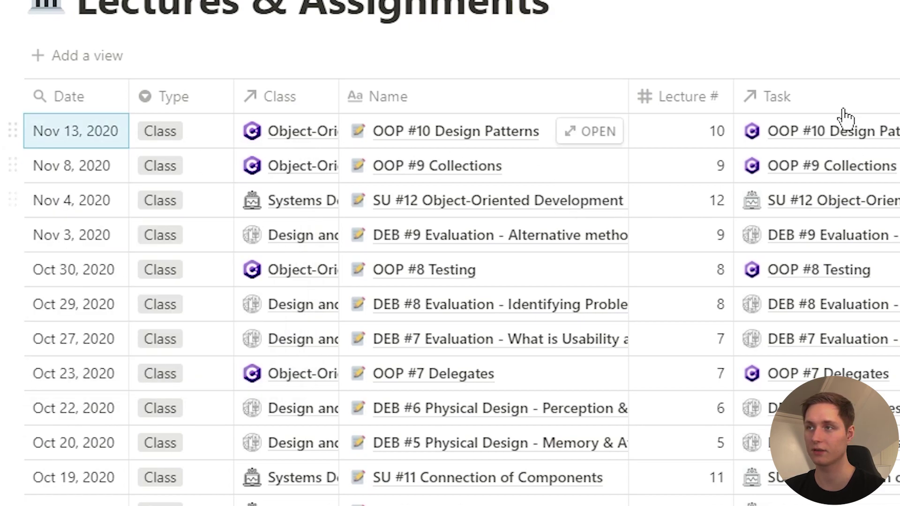
Confirm the Task column is a Relation and view the task linked to the Nov 13 lecture.
left_click(837, 99)
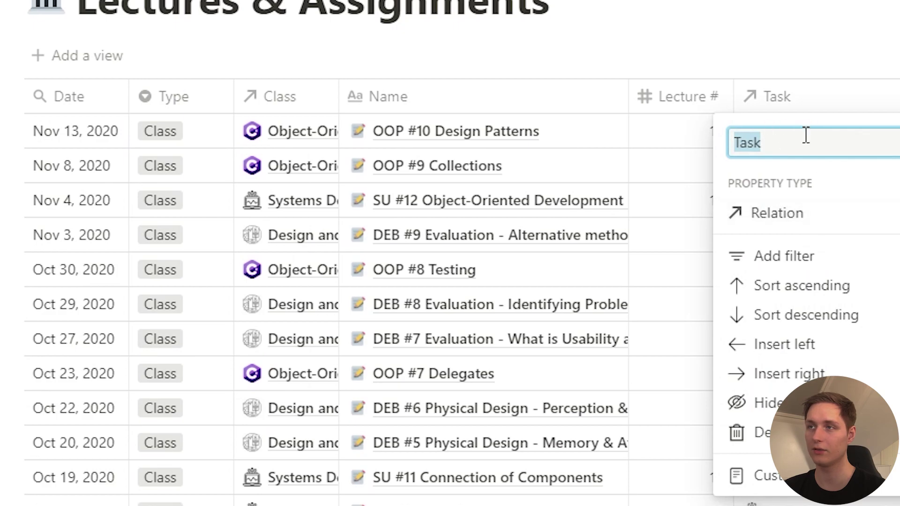
left_click(853, 227)
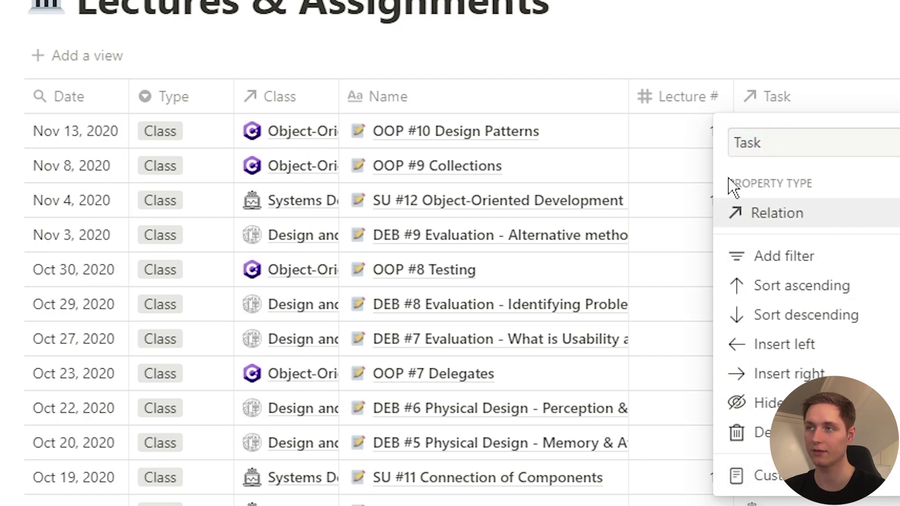
key("Escape")
left_click(801, 144)
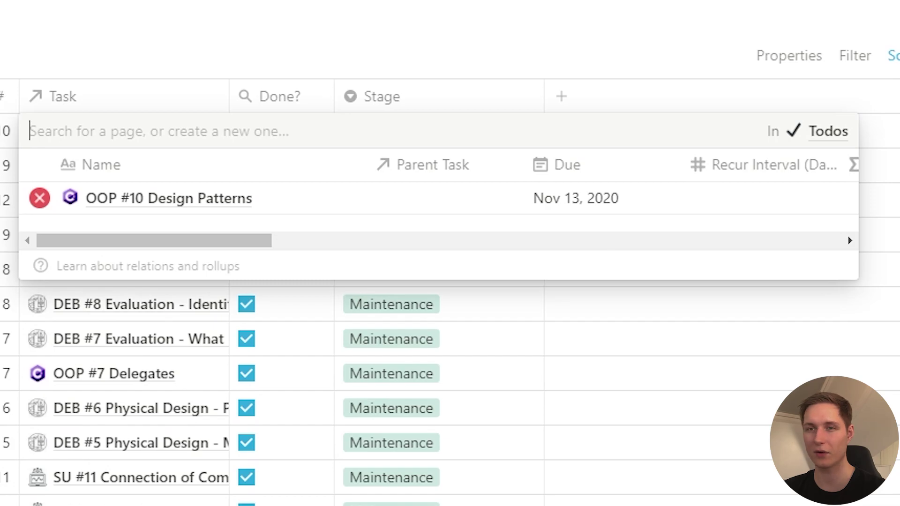
key("Escape")
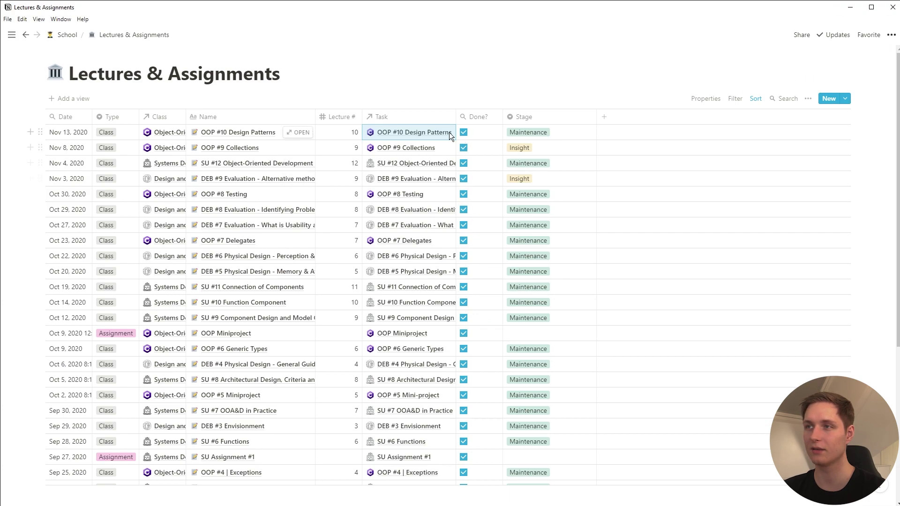
Open the OOP #10 Design Patterns task linked to the Nov 13 lecture, then close it.
left_click(392, 134)
left_click(448, 165)
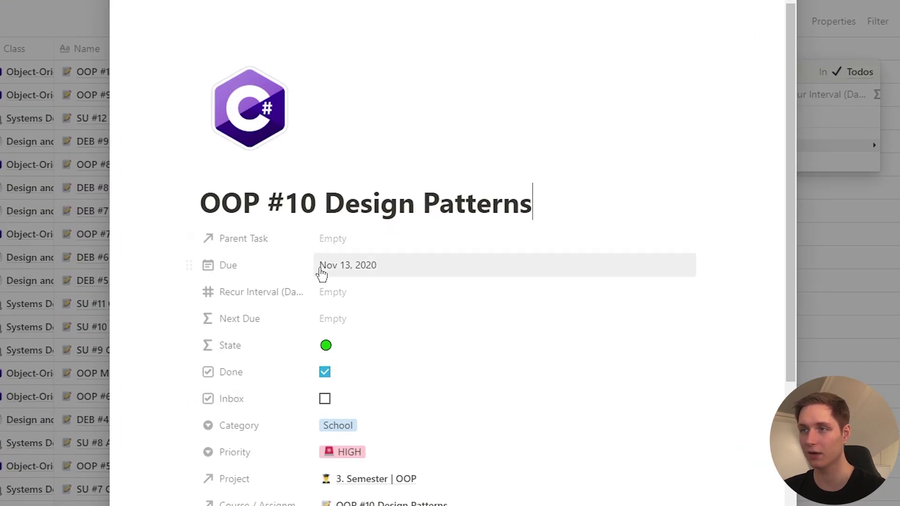
left_click_drag(200, 203, 533, 212)
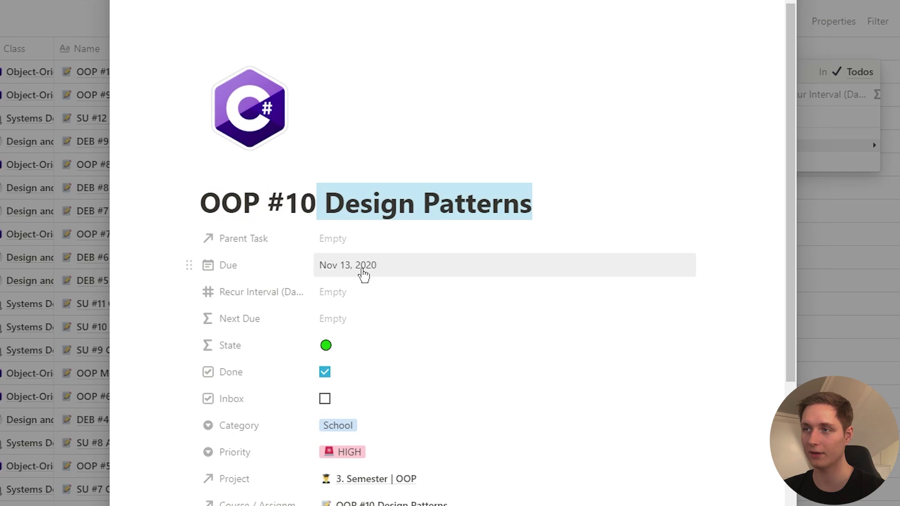
key("Escape")
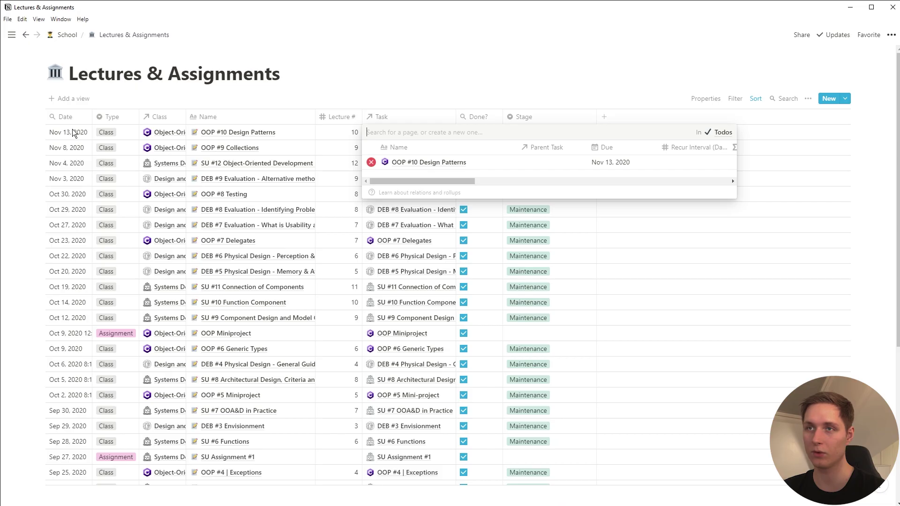
key("Escape")
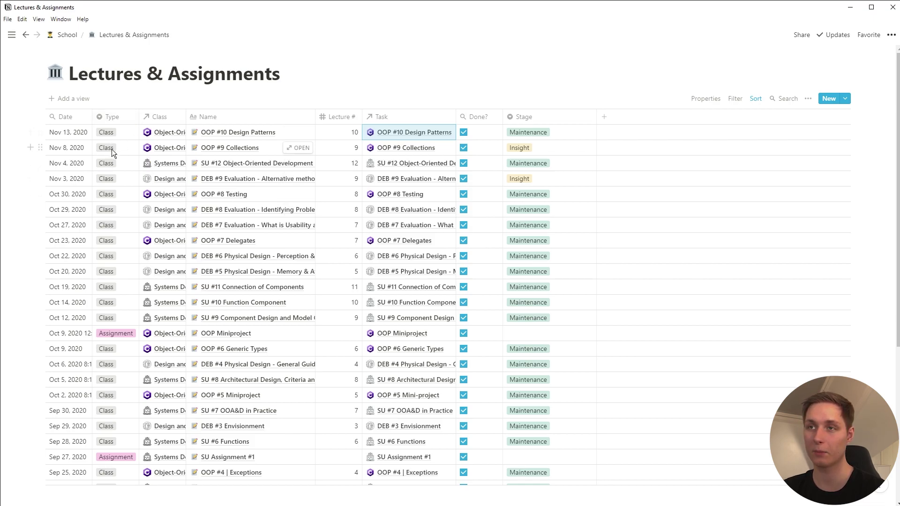
Check OOP Miniproject's Type options and the course linked to the Nov 13 lecture.
left_click(121, 334)
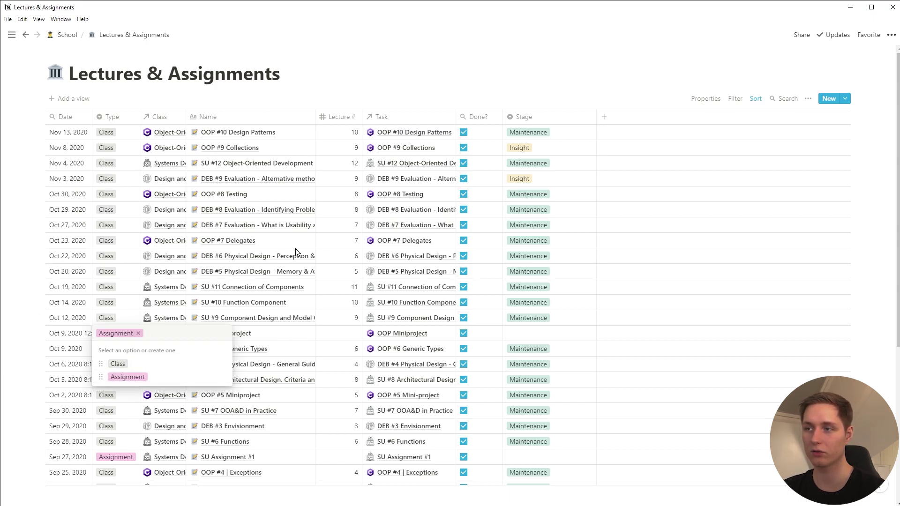
key("Escape")
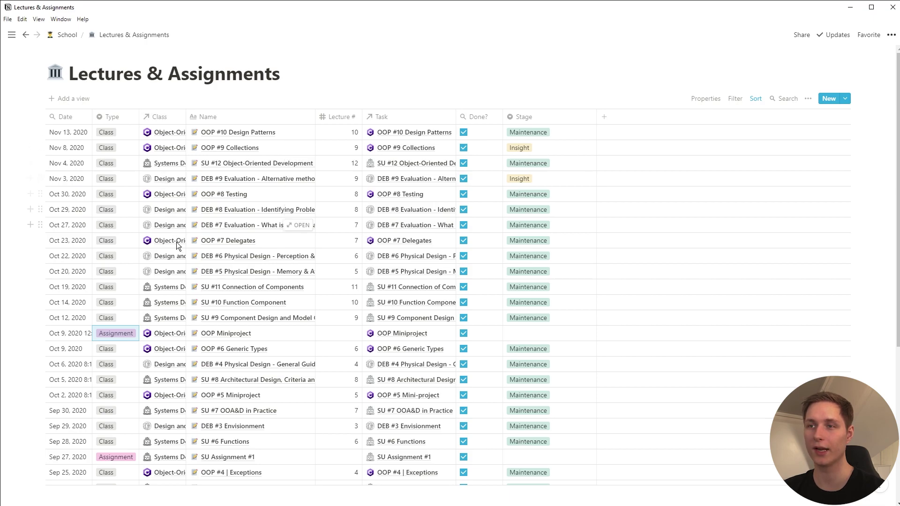
left_click(169, 134)
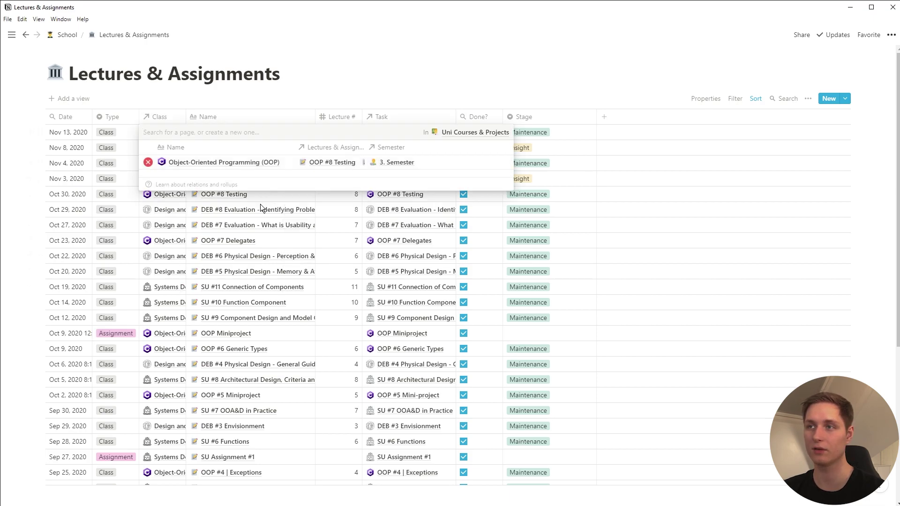
key("Escape")
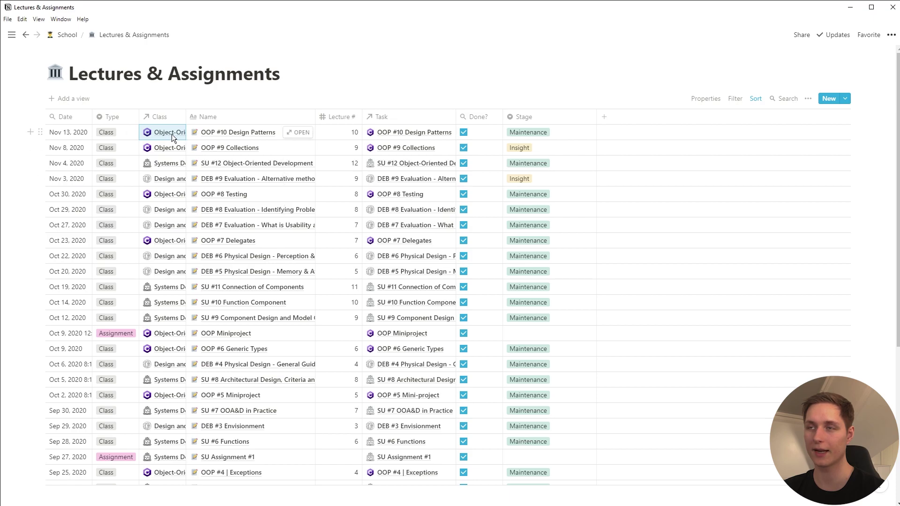
left_click(172, 134)
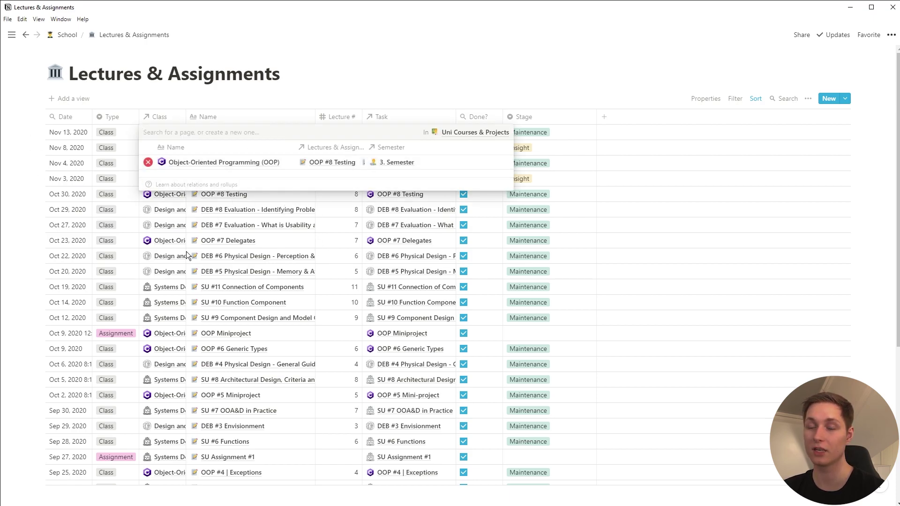
key("Escape")
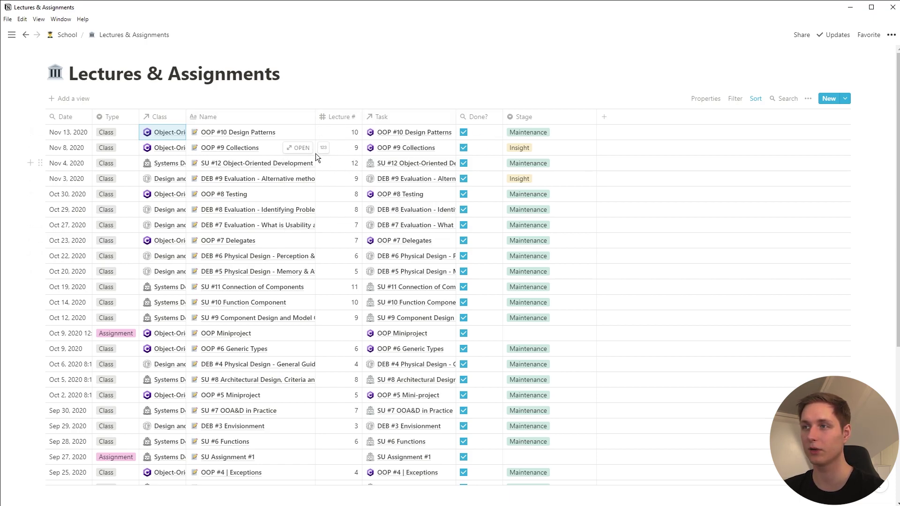
Confirm Done? rolls up each Task's Done checkbox, then go back to School.
left_click(483, 121)
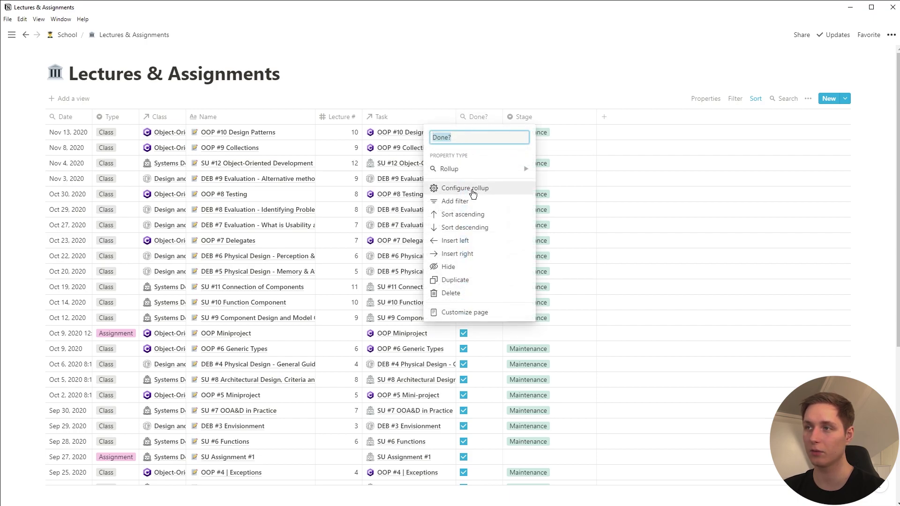
left_click(516, 190)
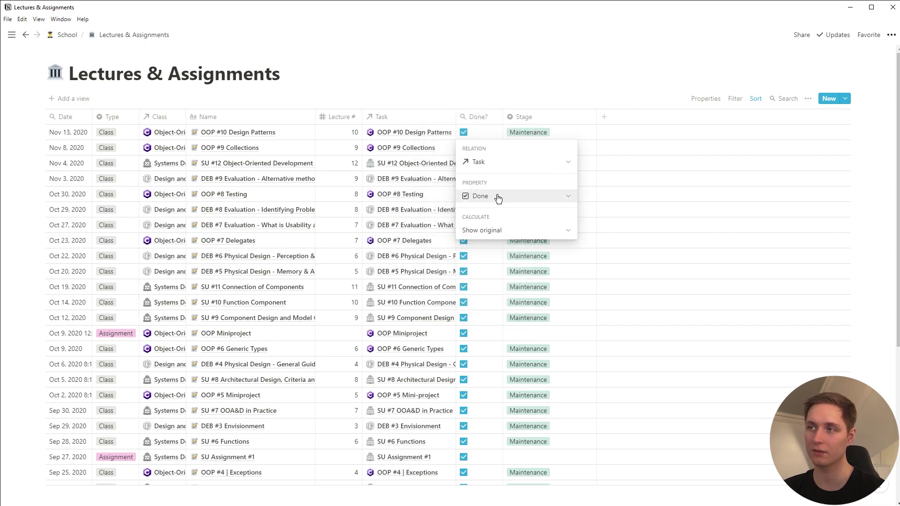
left_click(342, 187)
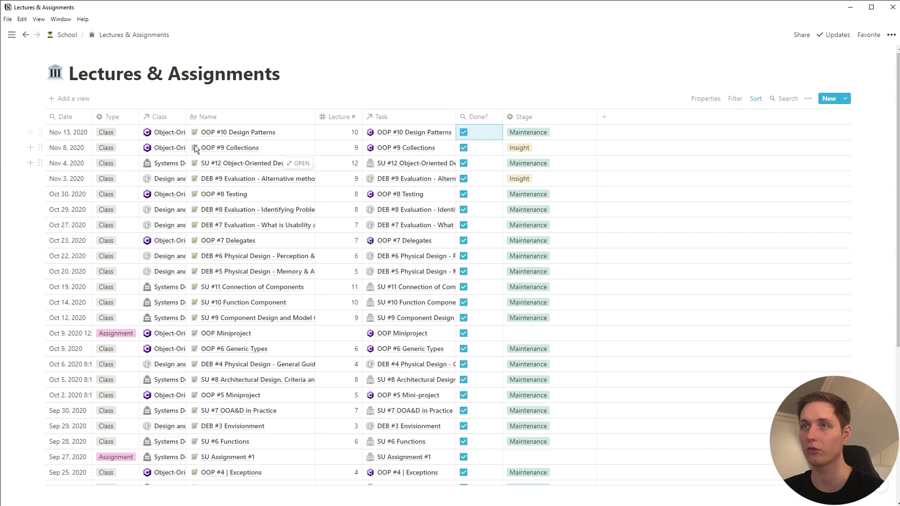
key("ctrl+[")
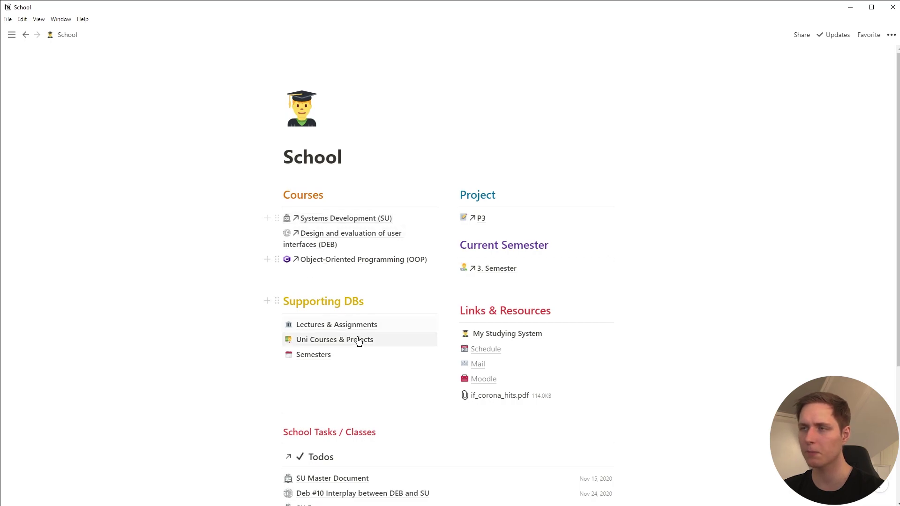
scroll(487, 308, "down", 3)
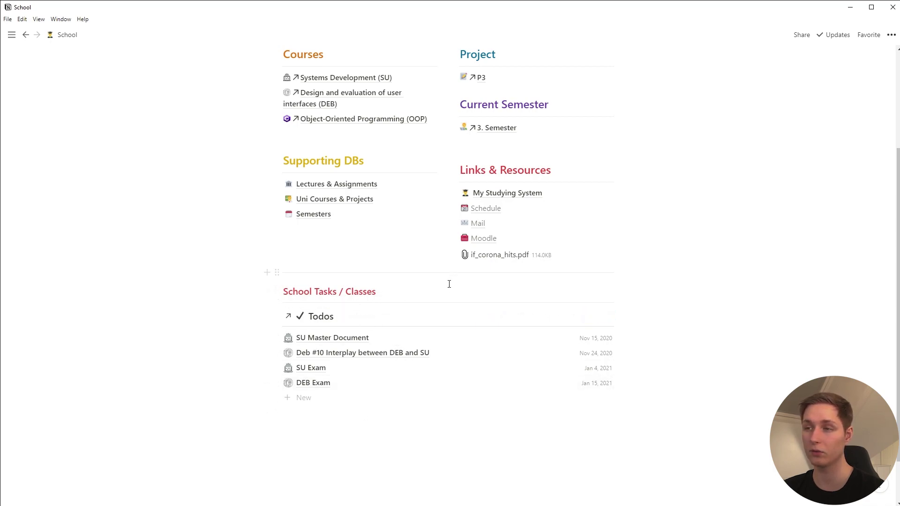
mouse_move(547, 322)
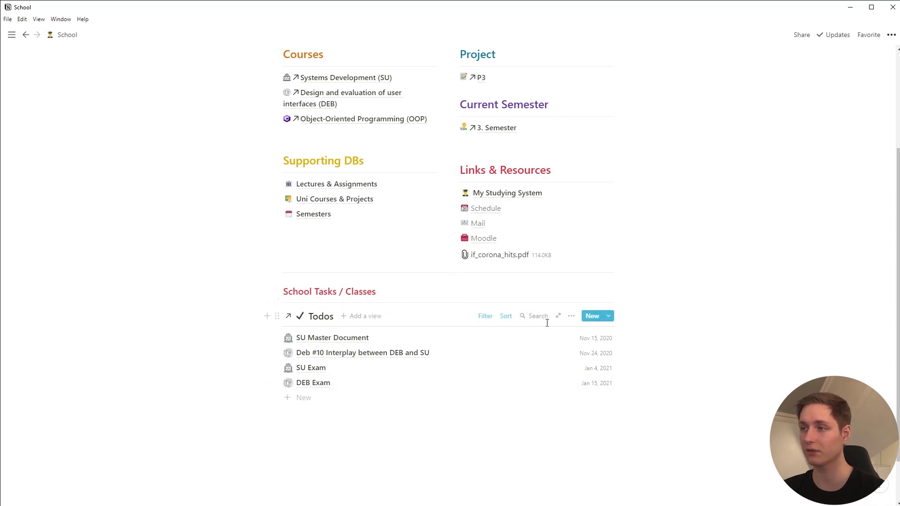
left_click(484, 317)
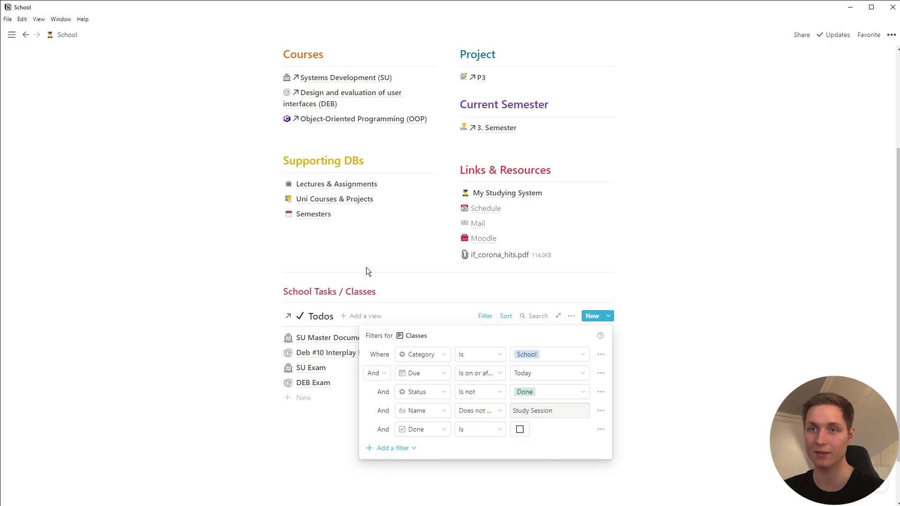
left_click(285, 375)
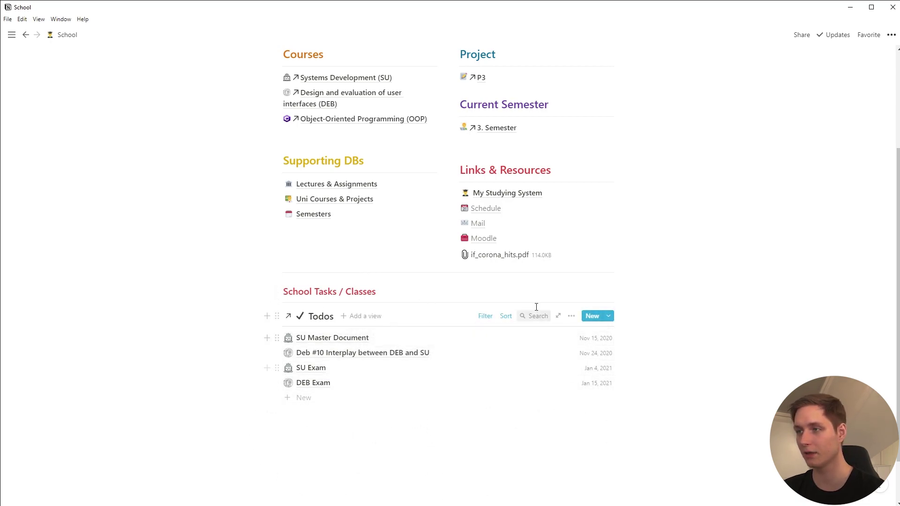
left_click(507, 317)
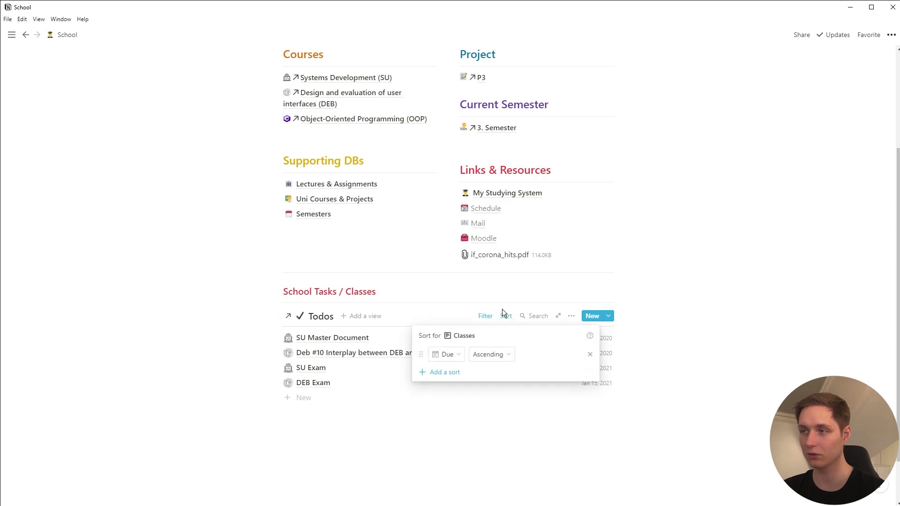
left_click(317, 462)
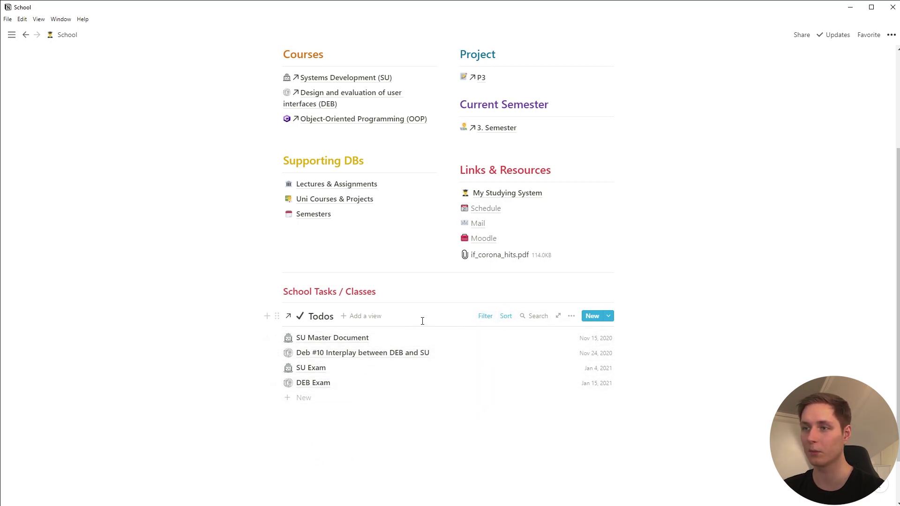
scroll(394, 245, "up", 2)
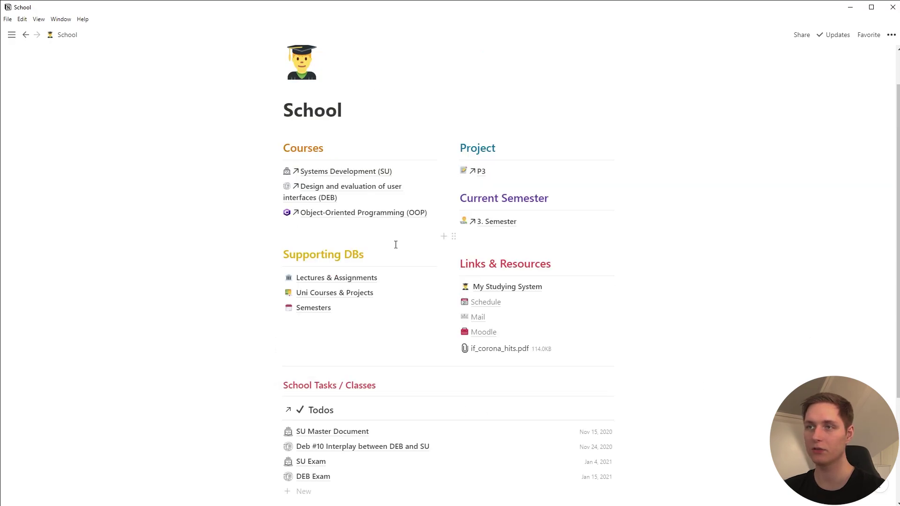
left_click(374, 172)
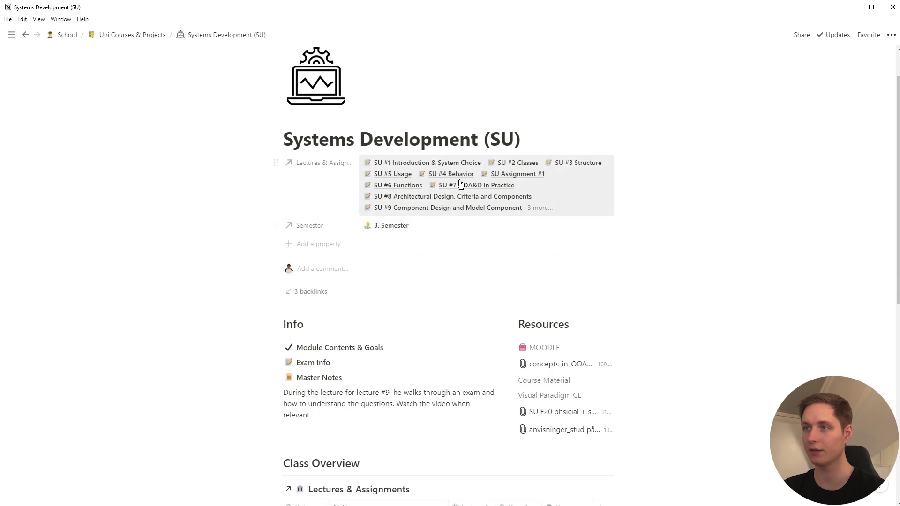
left_click(473, 191)
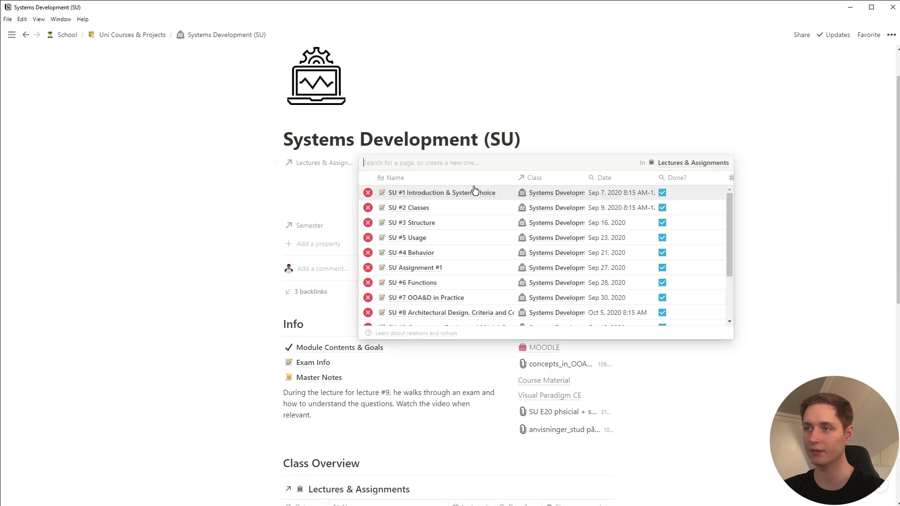
mouse_move(730, 206)
left_mouse_down()
mouse_move(732, 257)
mouse_move(731, 205)
left_mouse_up()
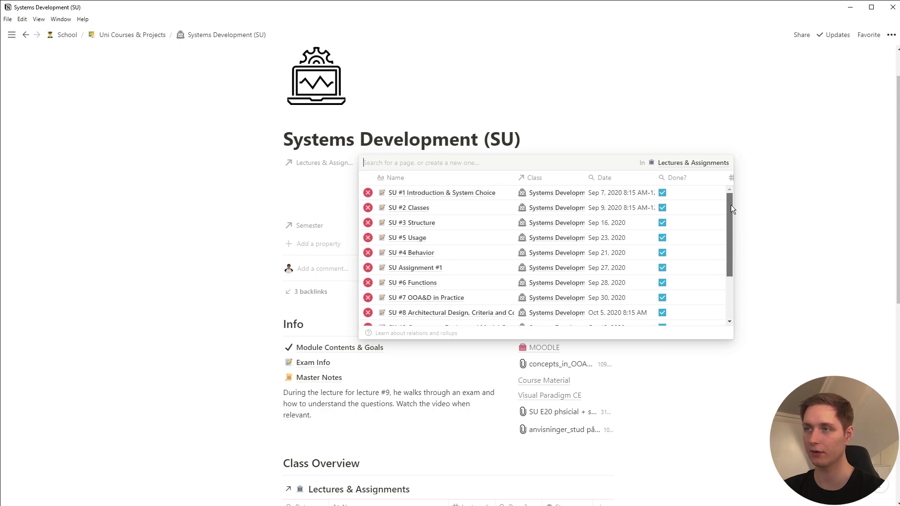
key("Escape")
scroll(385, 214, "down", 1)
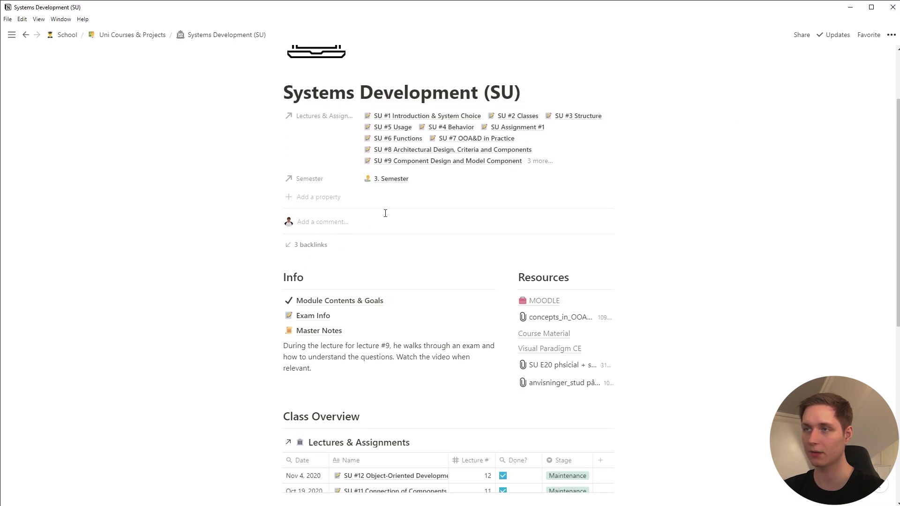
scroll(475, 280, "down", 2)
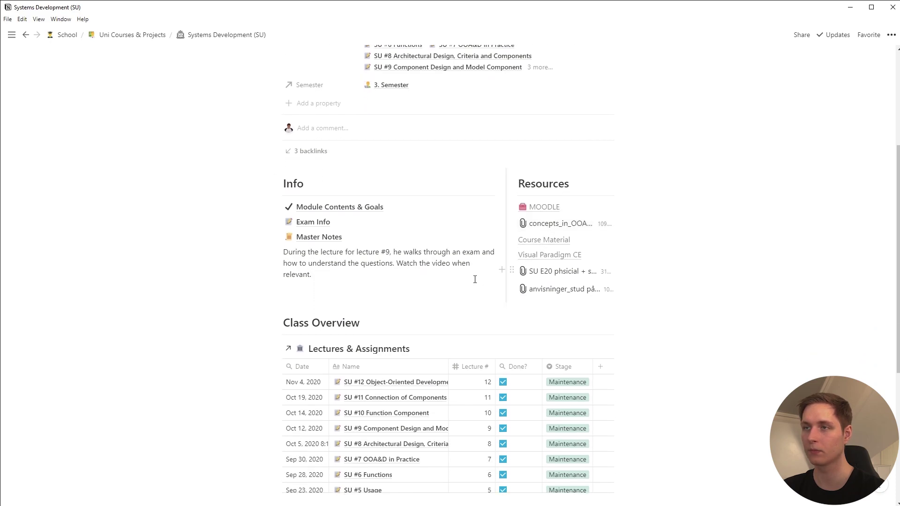
scroll(475, 279, "down", 1)
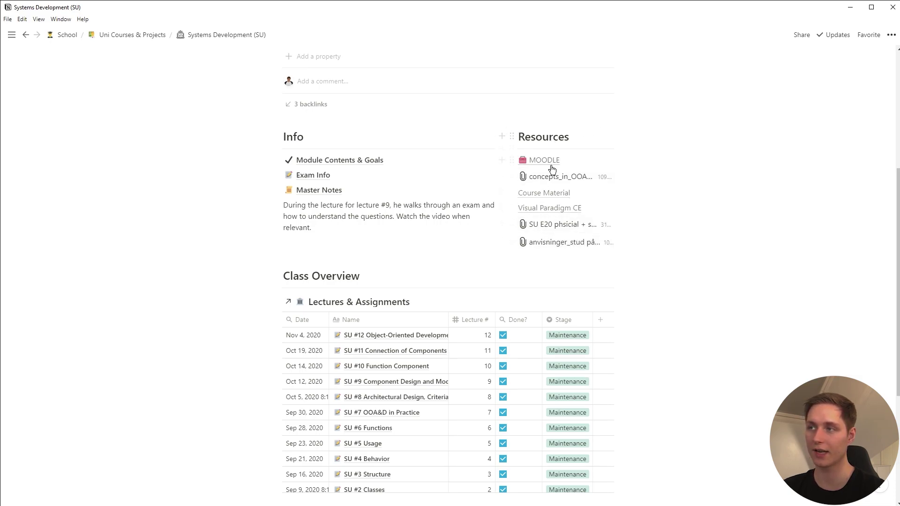
scroll(543, 263, "down", 2)
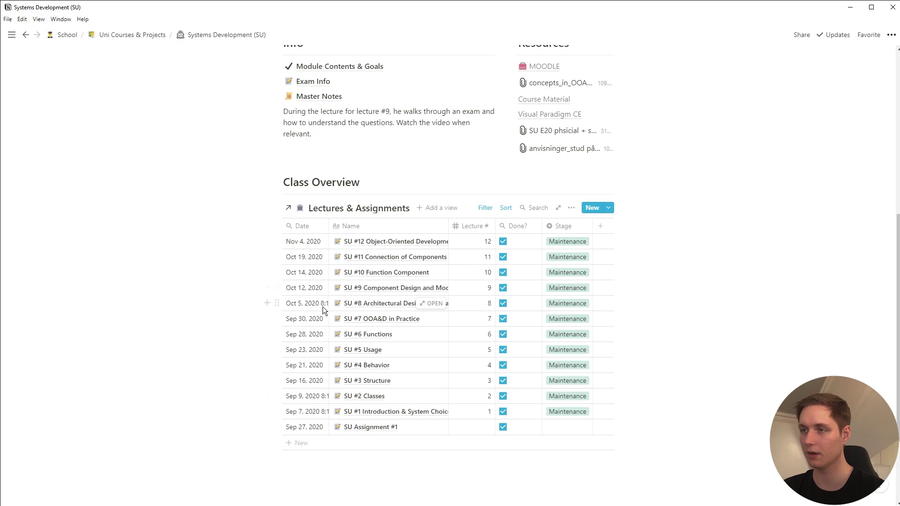
mouse_move(440, 463)
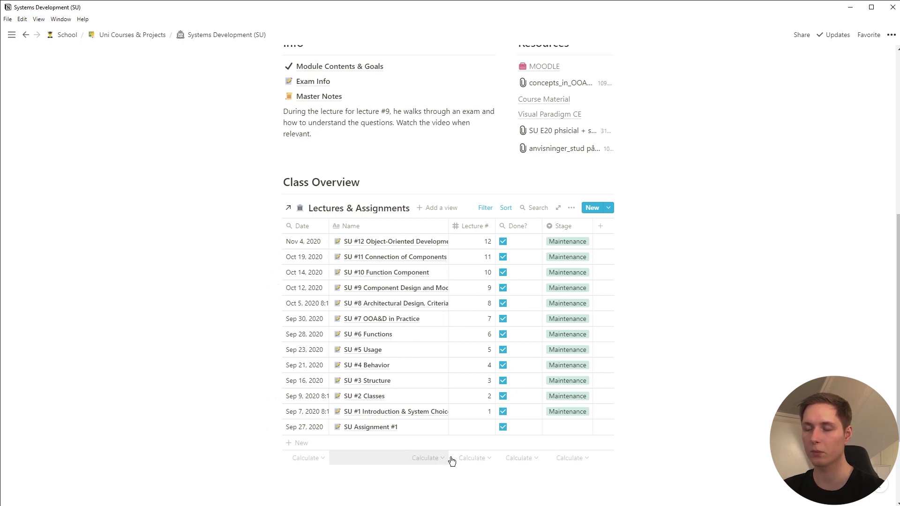
Peek SU #1 Introduction & System Choice and scroll through its notes, exercises and readings.
left_click(425, 414)
scroll(462, 371, "down", 3)
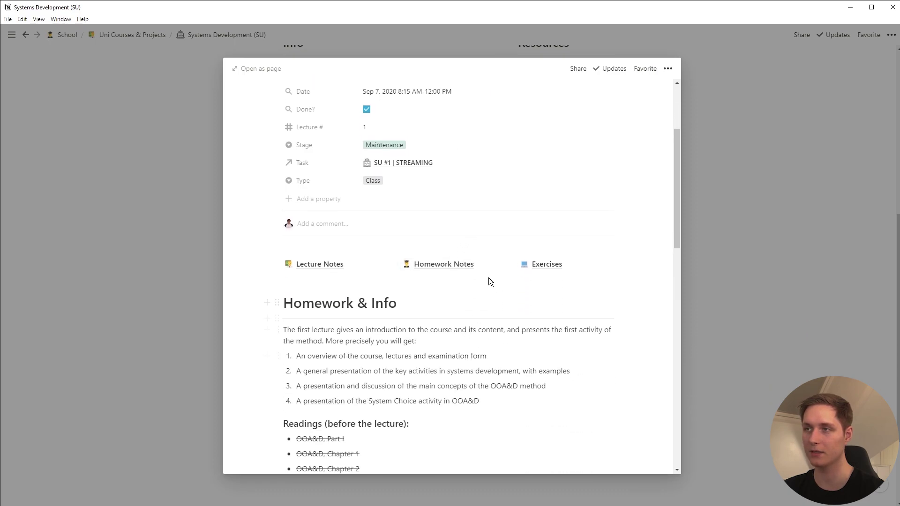
scroll(486, 249, "up", 3)
scroll(416, 316, "down", 4)
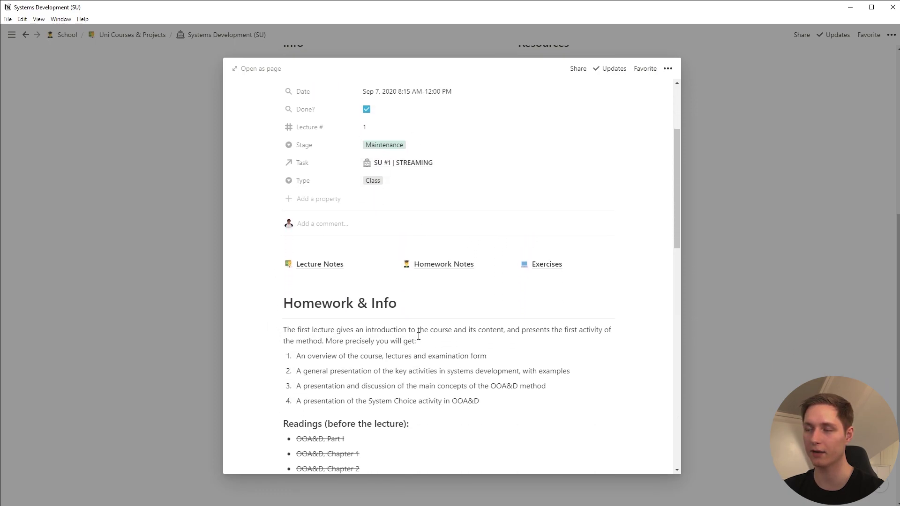
scroll(417, 366, "down", 10)
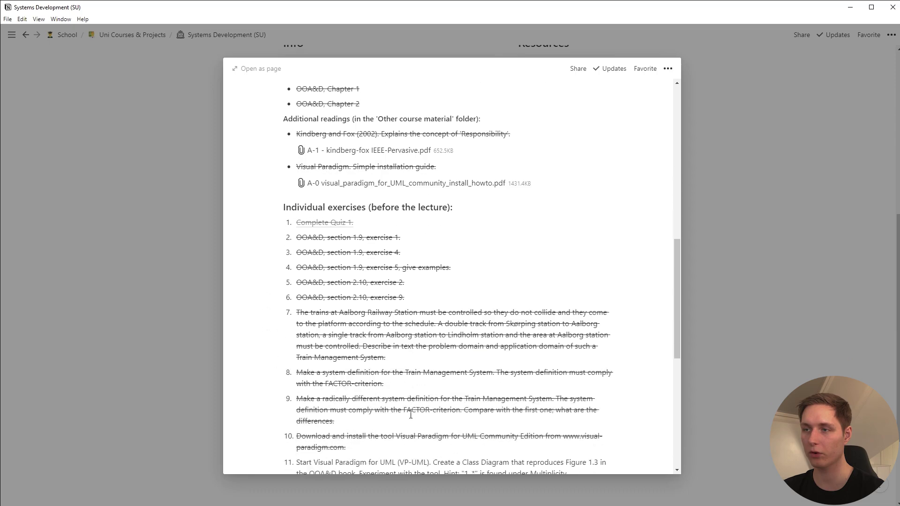
scroll(410, 415, "down", 5)
scroll(410, 416, "up", 9)
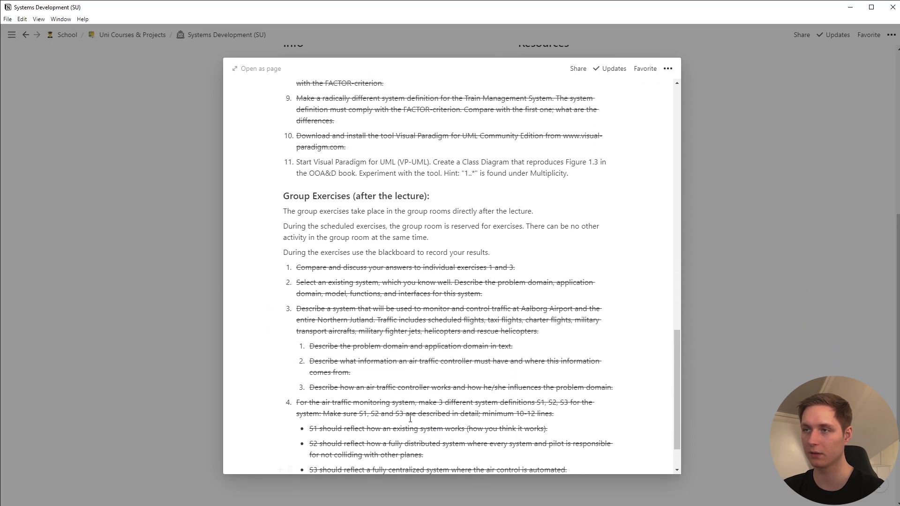
scroll(409, 418, "up", 6)
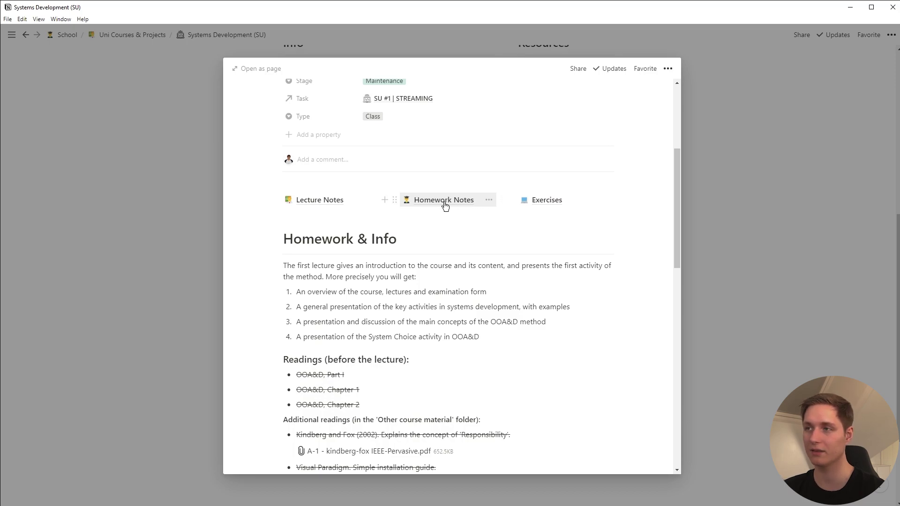
Open Homework Notes and collapse the 'What is the problem domain?' and Chapter 2 toggles.
left_click(461, 202)
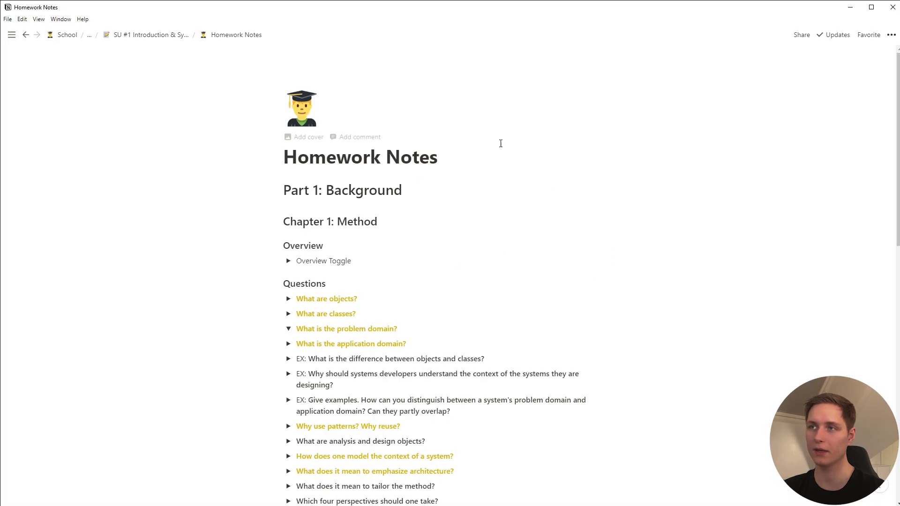
scroll(382, 192, "down", 1)
scroll(380, 196, "down", 1)
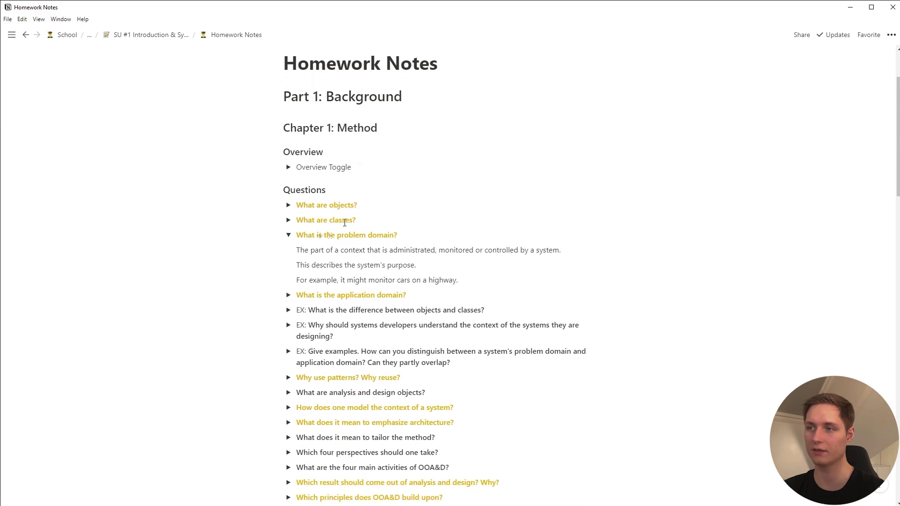
left_click(288, 235)
scroll(385, 258, "down", 7)
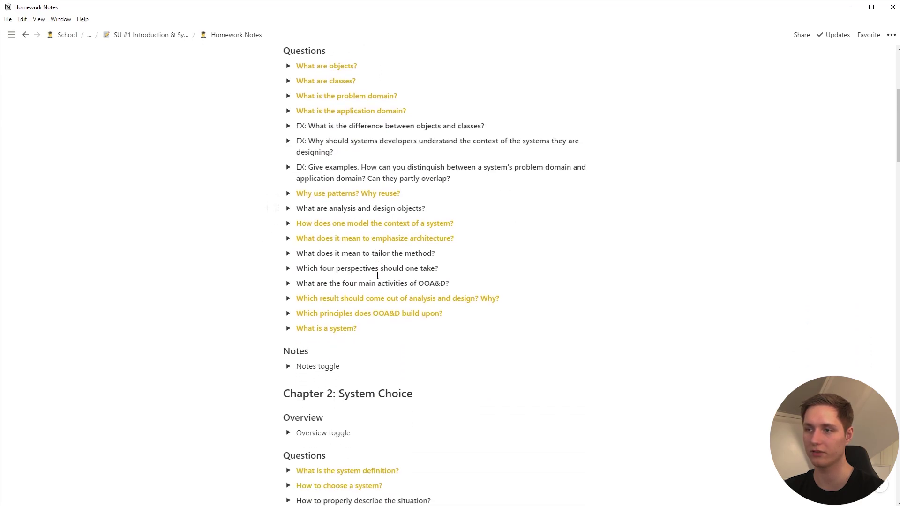
scroll(349, 382, "down", 2)
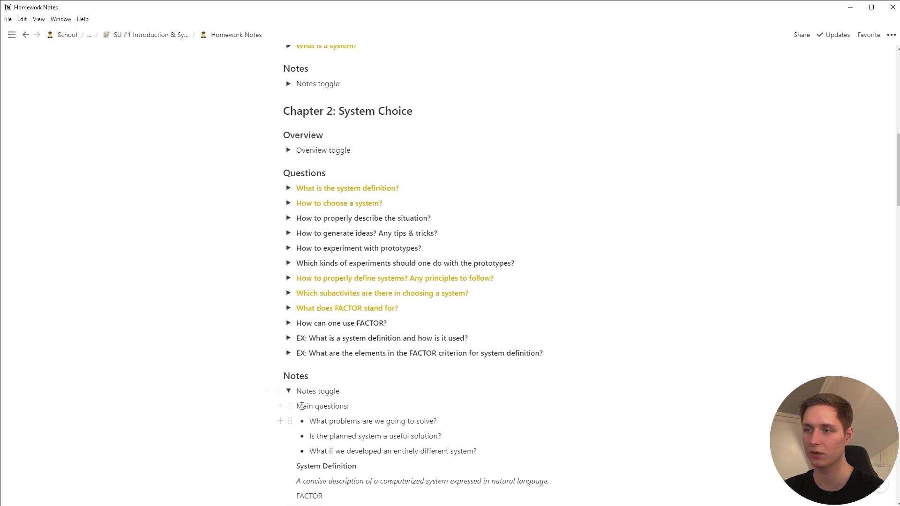
left_click(288, 392)
scroll(329, 406, "up", 3)
scroll(329, 406, "up", 8)
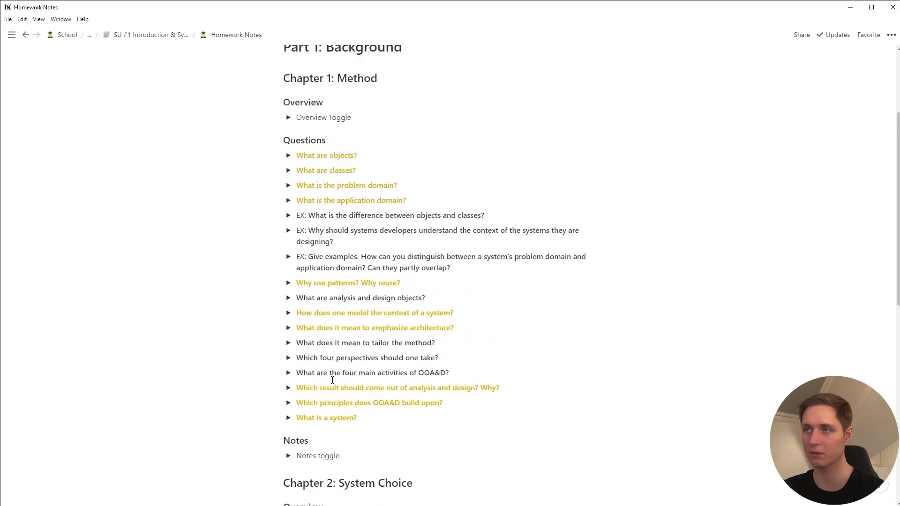
Return to SU #1, browse its Lecture Notes page, then go back again.
left_click(147, 34)
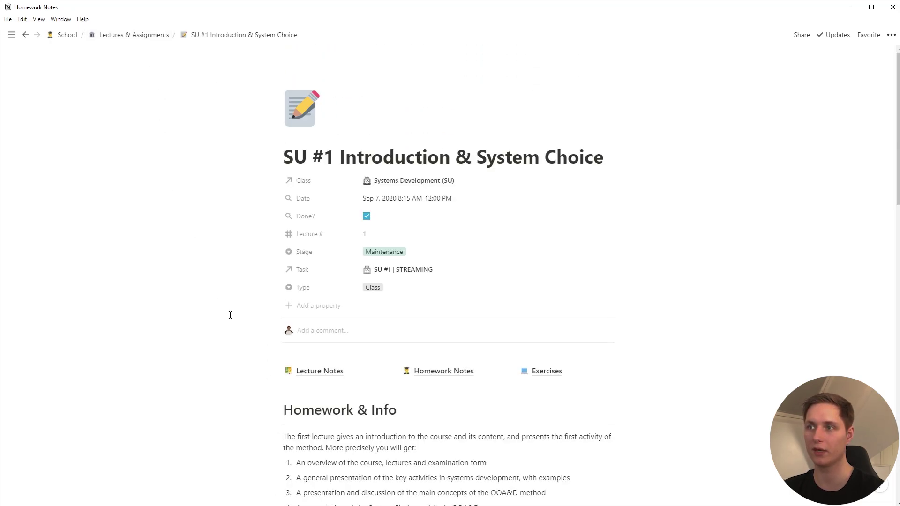
left_click(317, 373)
scroll(323, 218, "down", 3)
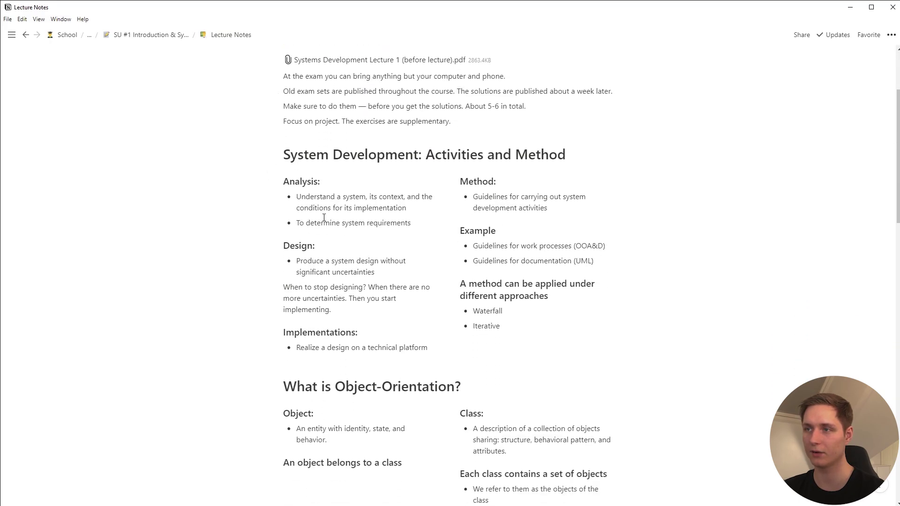
scroll(324, 217, "down", 2)
scroll(215, 89, "up", 5)
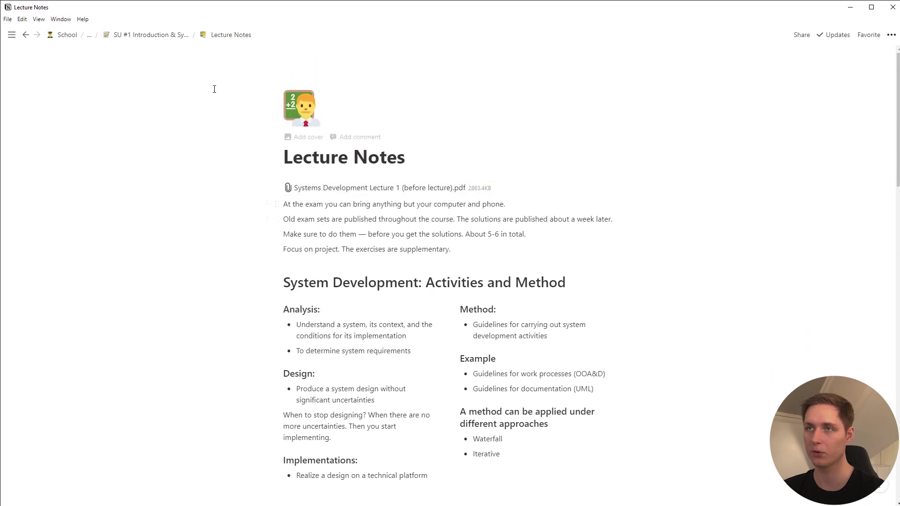
left_click(141, 36)
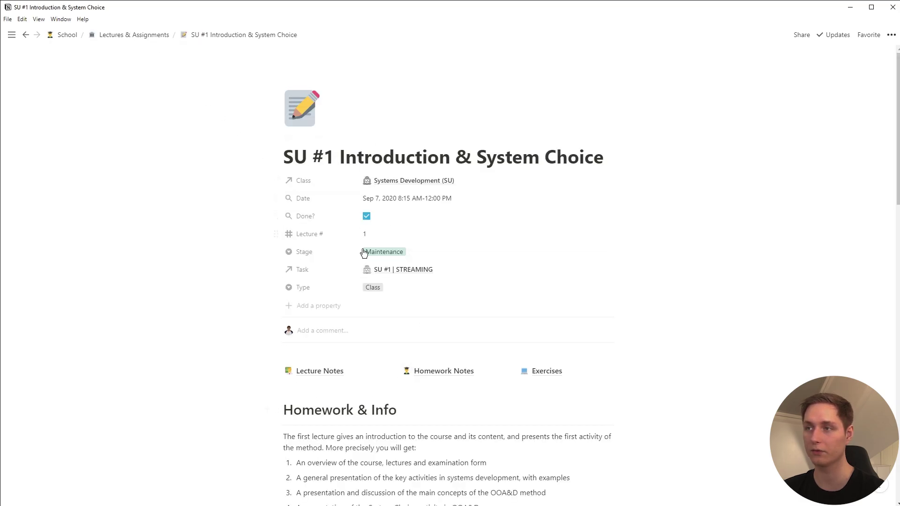
scroll(403, 329, "down", 5)
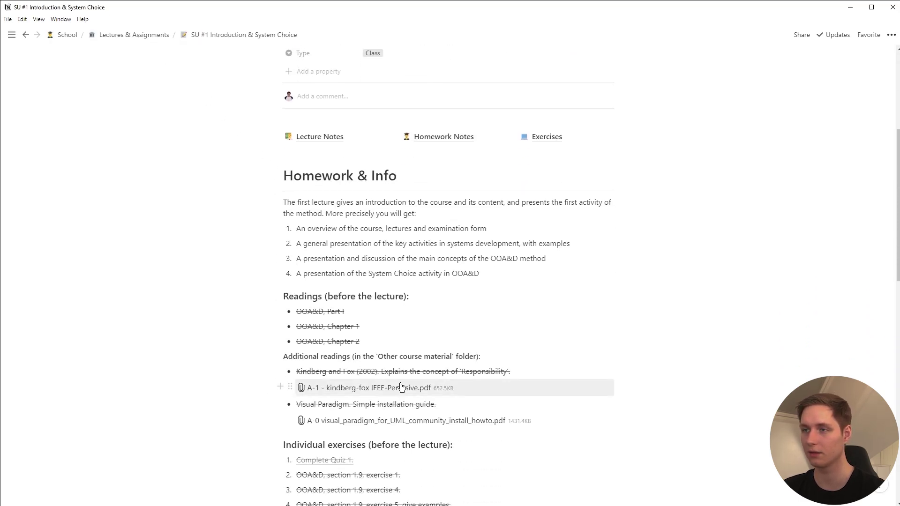
scroll(401, 387, "down", 5)
scroll(338, 140, "up", 4)
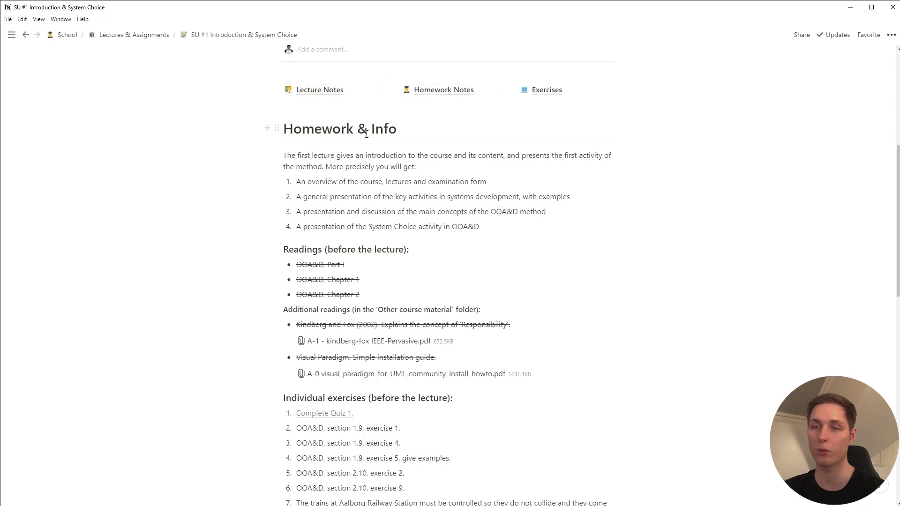
Open the Exercises sub-page and scroll through the individual and group exercises.
left_click(551, 91)
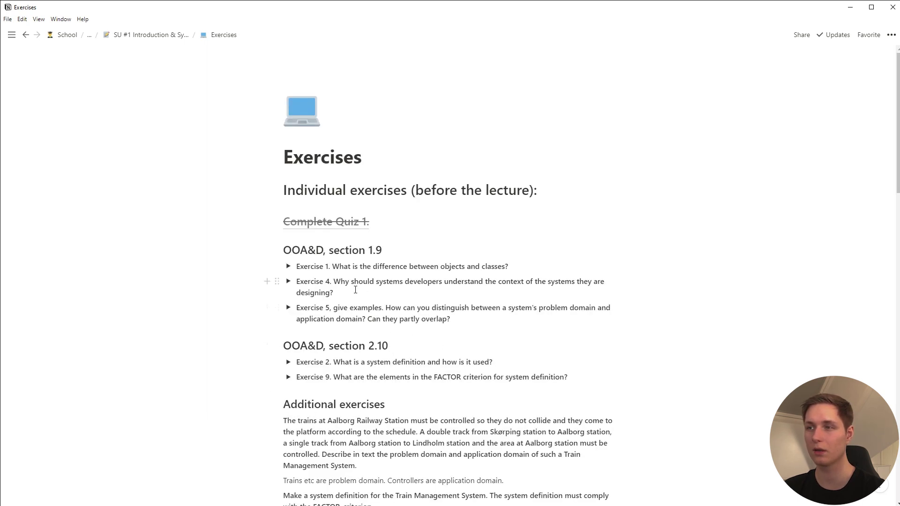
scroll(362, 221, "down", 5)
scroll(362, 222, "down", 1)
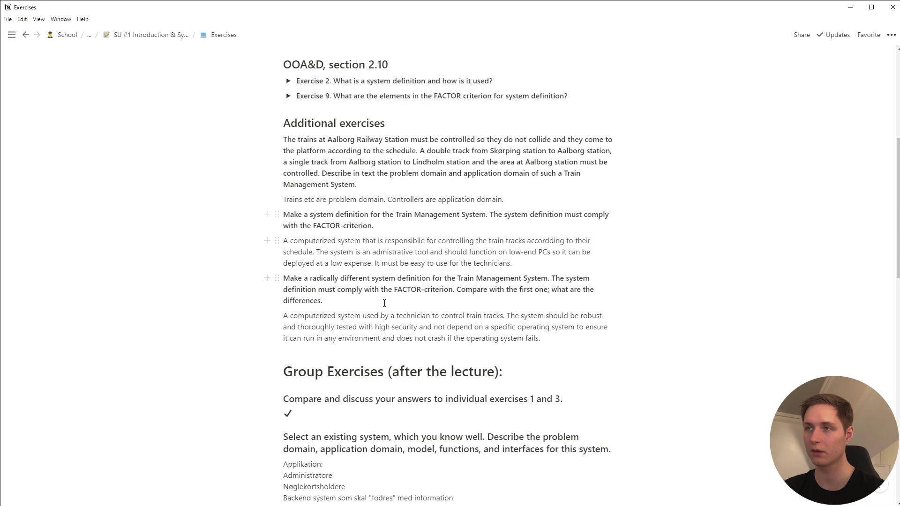
scroll(366, 305, "down", 1)
scroll(371, 266, "up", 4)
scroll(371, 267, "up", 3)
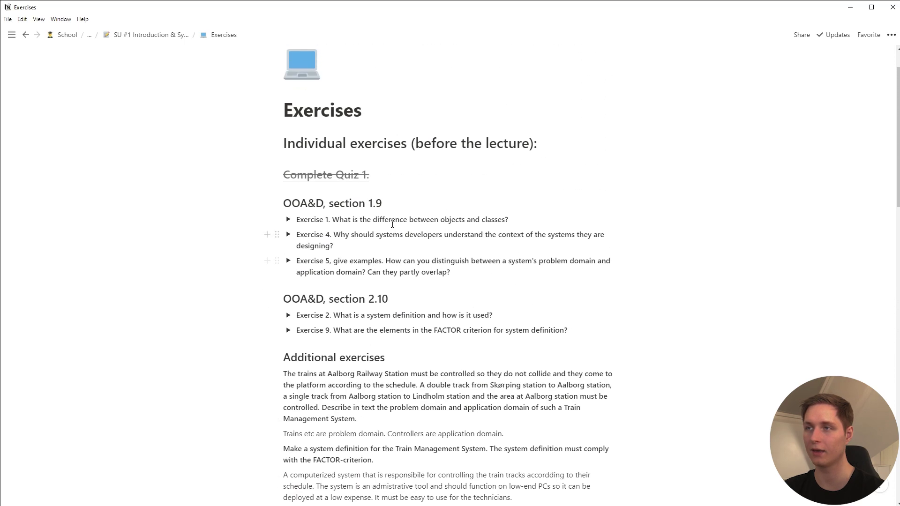